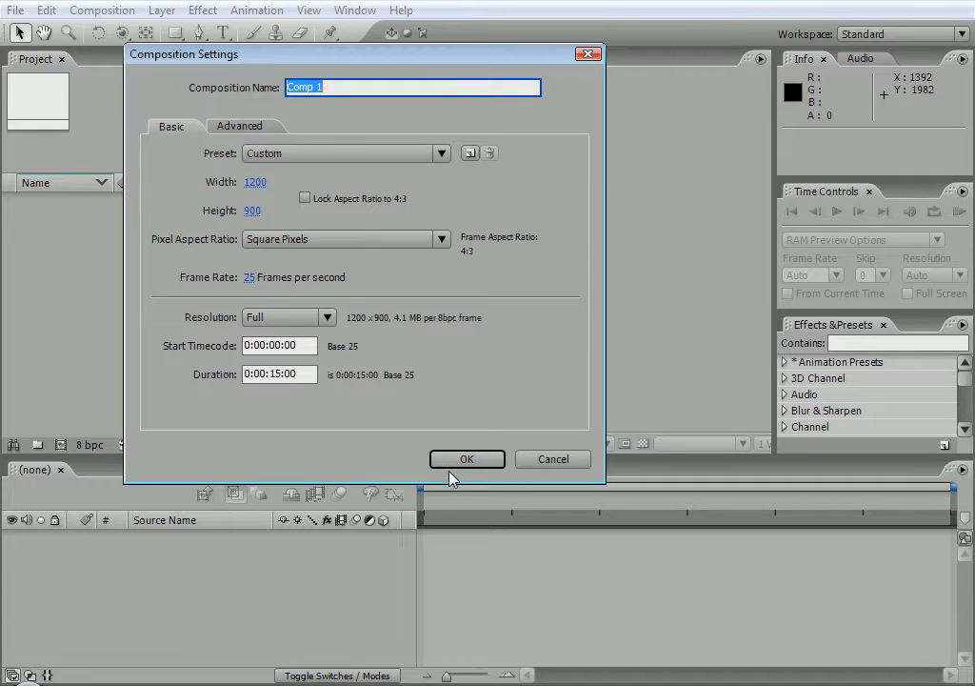
Step: Create composition Comp 1 from the PAL D1/DV preset
left_click(327, 152)
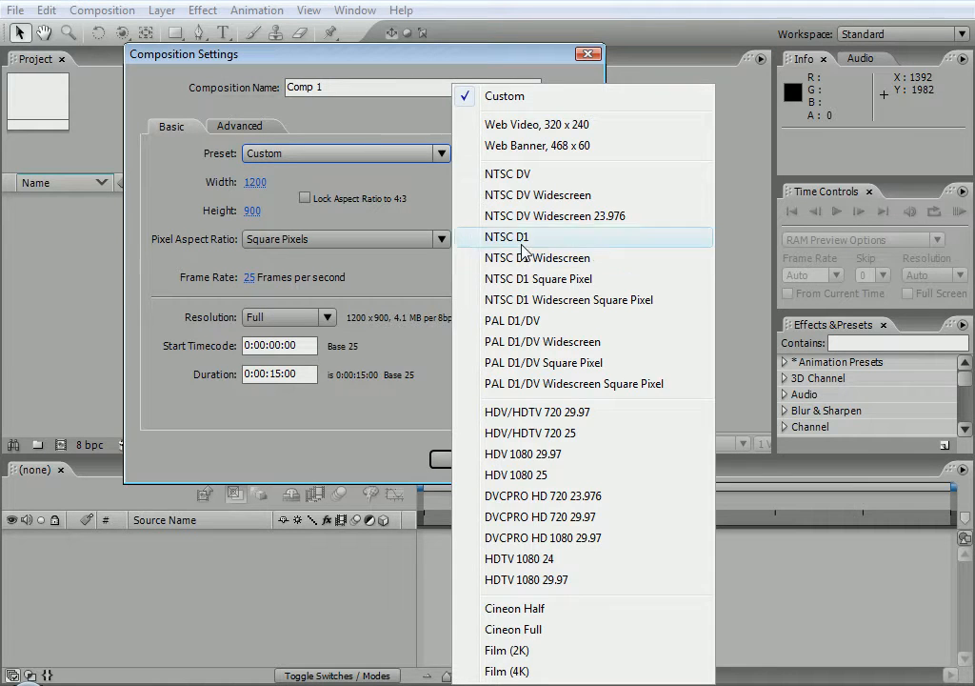
left_click(533, 320)
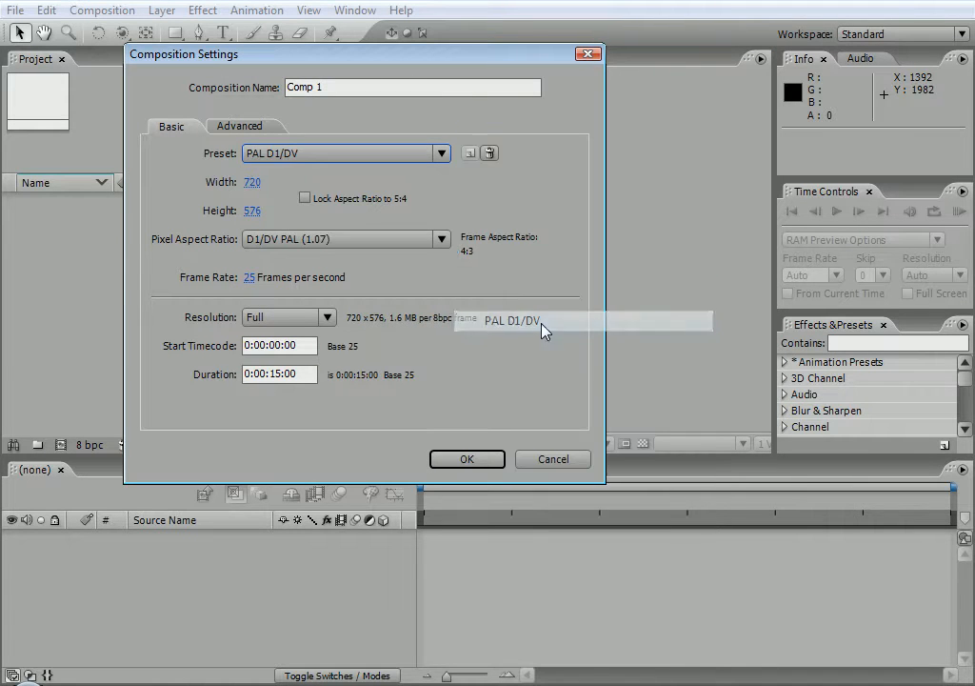
left_click(465, 461)
left_click(137, 266)
left_click(435, 165)
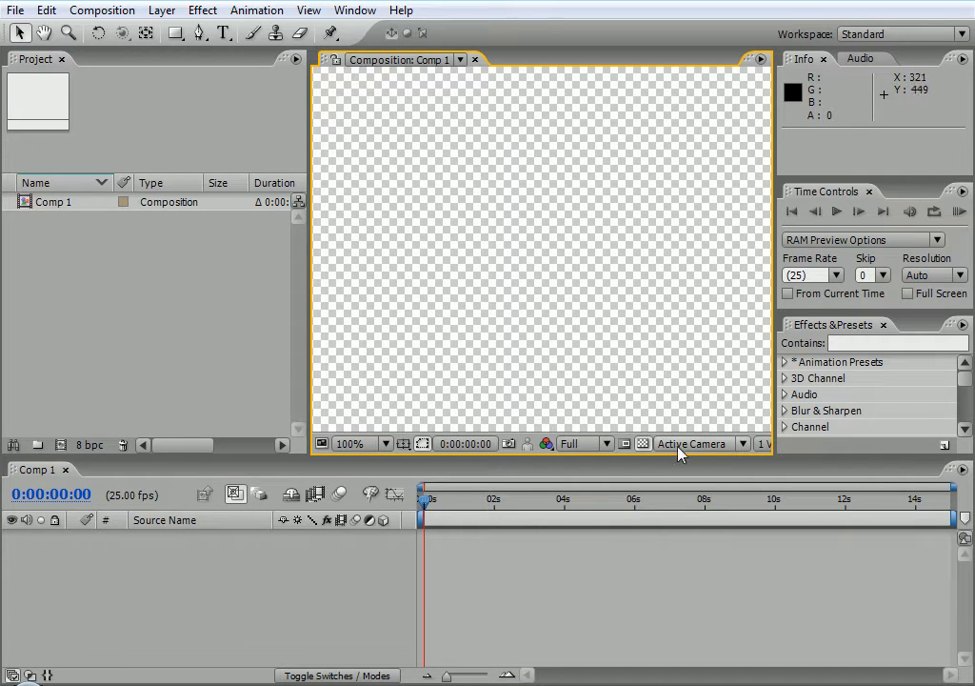
Step: Import the bmw-m3-concept-2-big image from the MyImages folder and add it as a layer in Comp 1
double_click(132, 297)
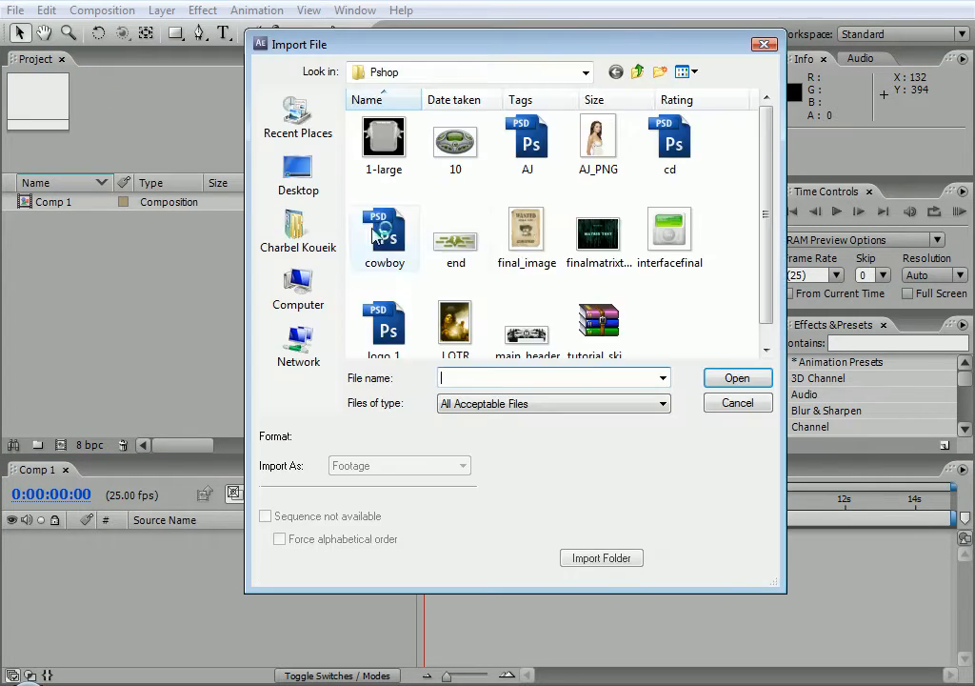
left_click(637, 71)
left_click_drag(769, 120, 774, 176)
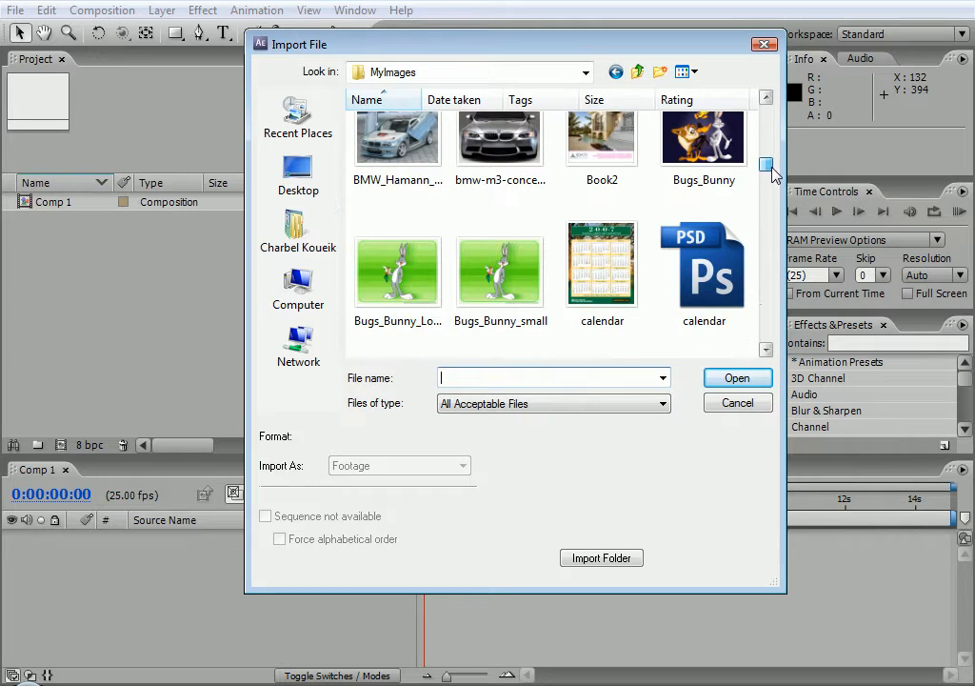
left_click(499, 141)
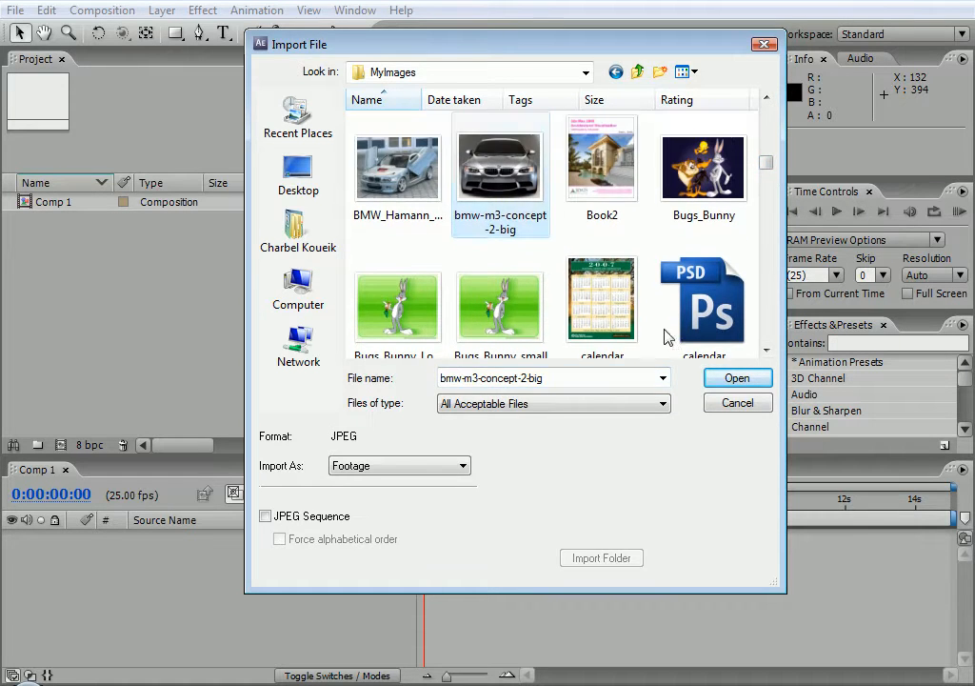
left_click(737, 378)
left_click_drag(48, 202, 143, 562)
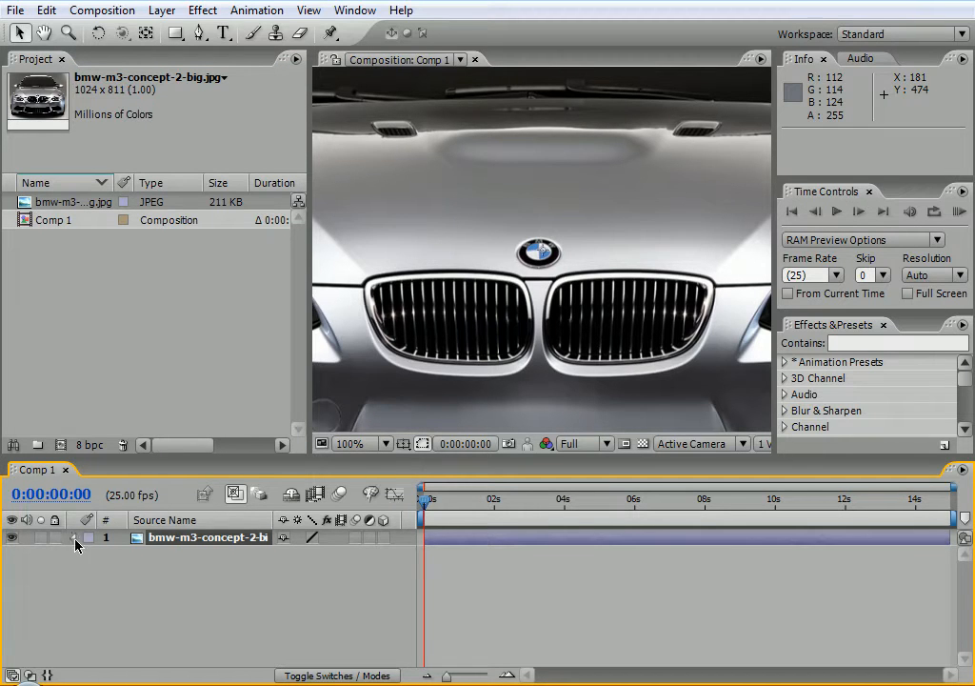
Step: Scale the car image layer to 76% so that it fills the composition frame
left_click(76, 538)
left_click(90, 554)
left_click_drag(315, 602, 258, 594)
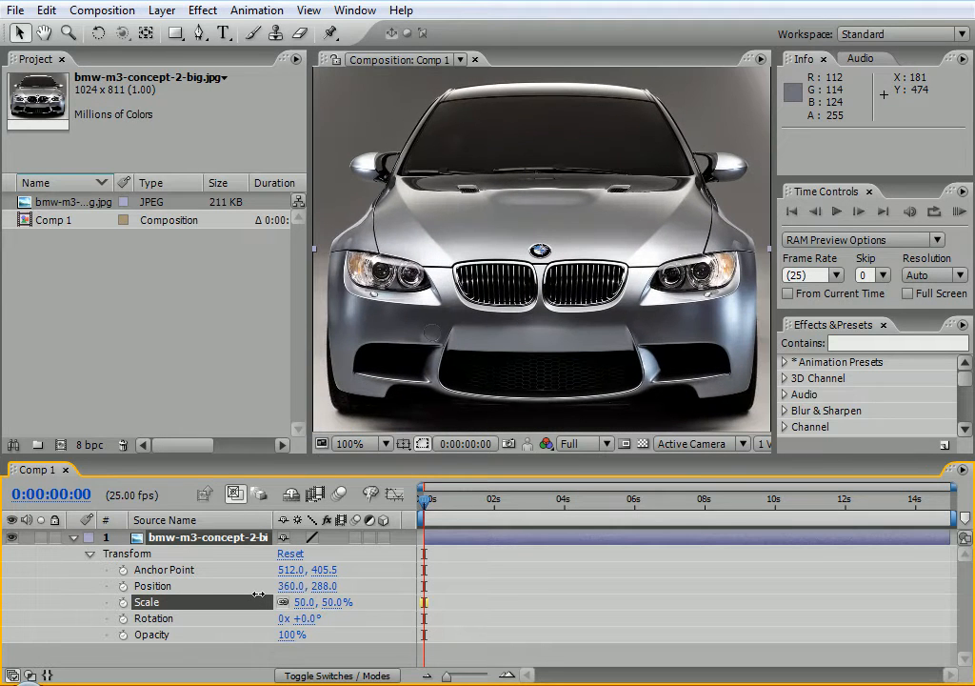
key("comma")
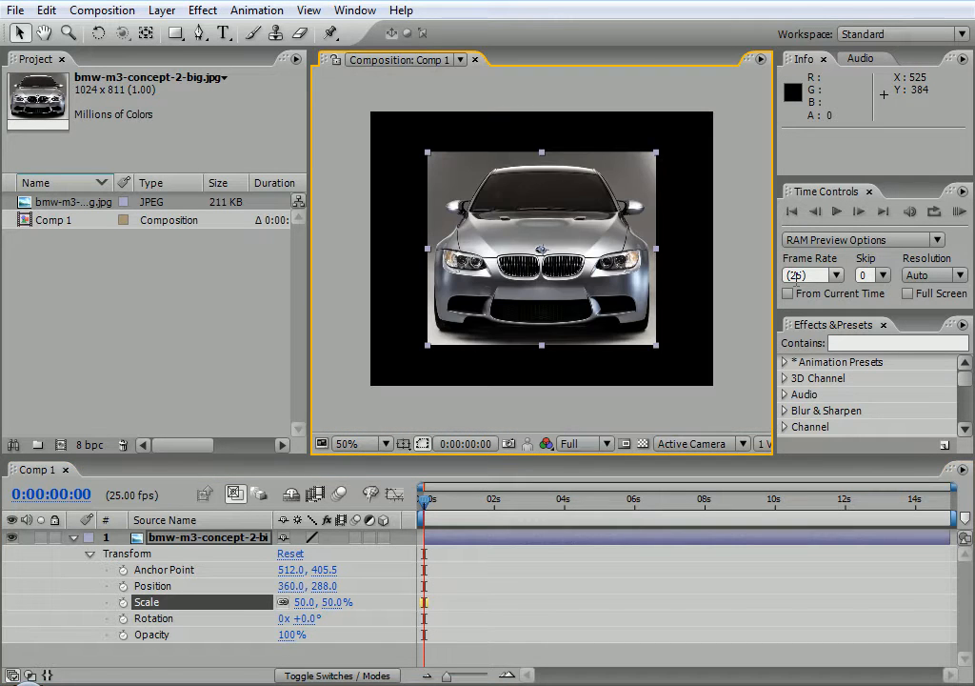
left_click_drag(305, 603, 346, 416)
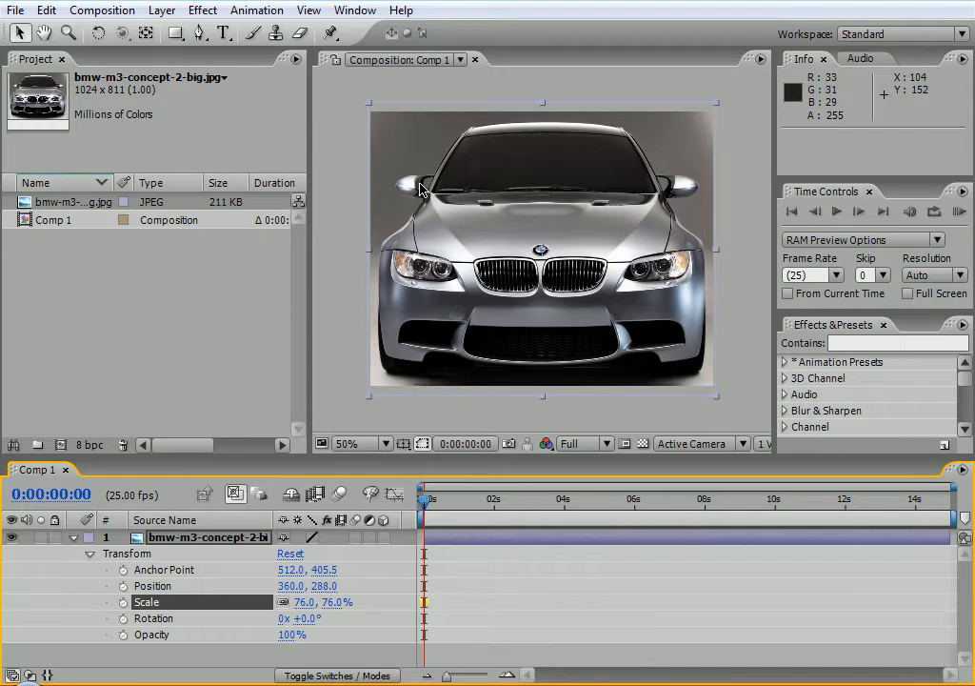
Step: Apply the CC Page Turn distort effect to the car image layer
left_click(477, 194)
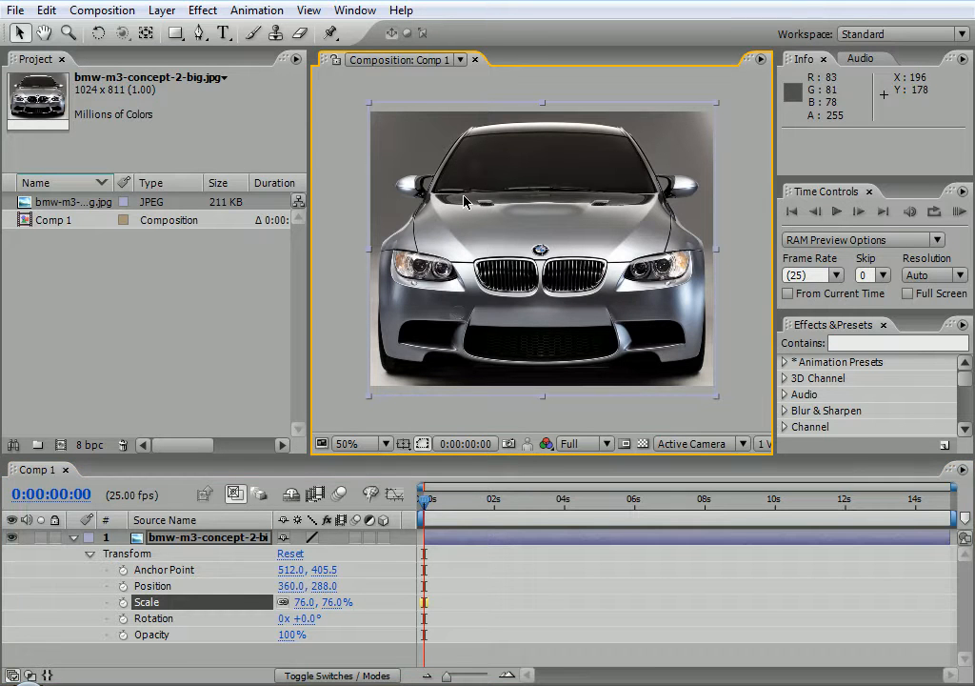
left_click(201, 10)
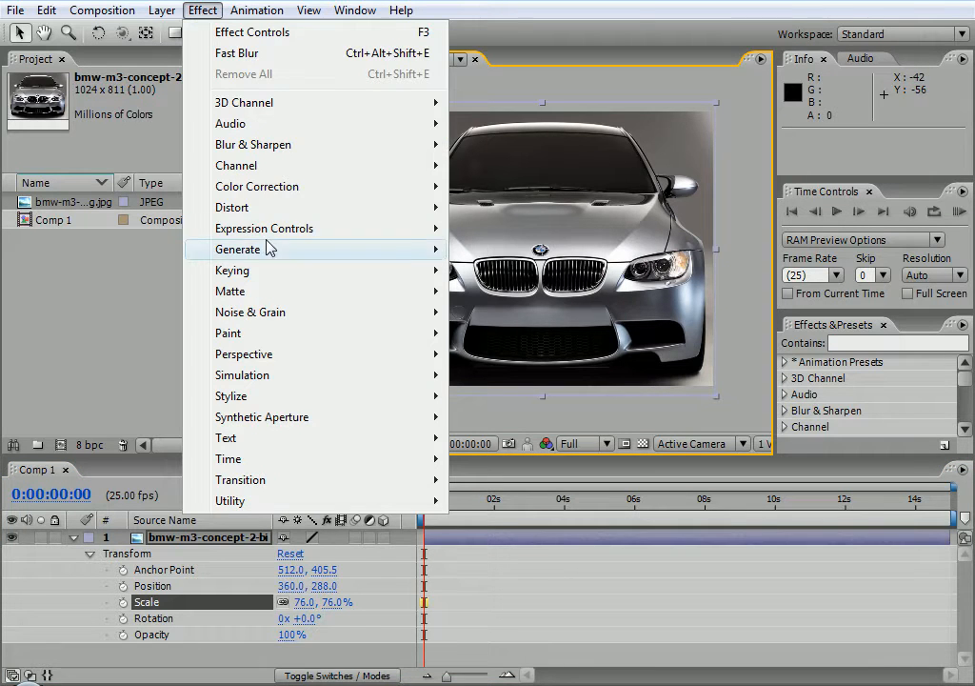
mouse_move(326, 209)
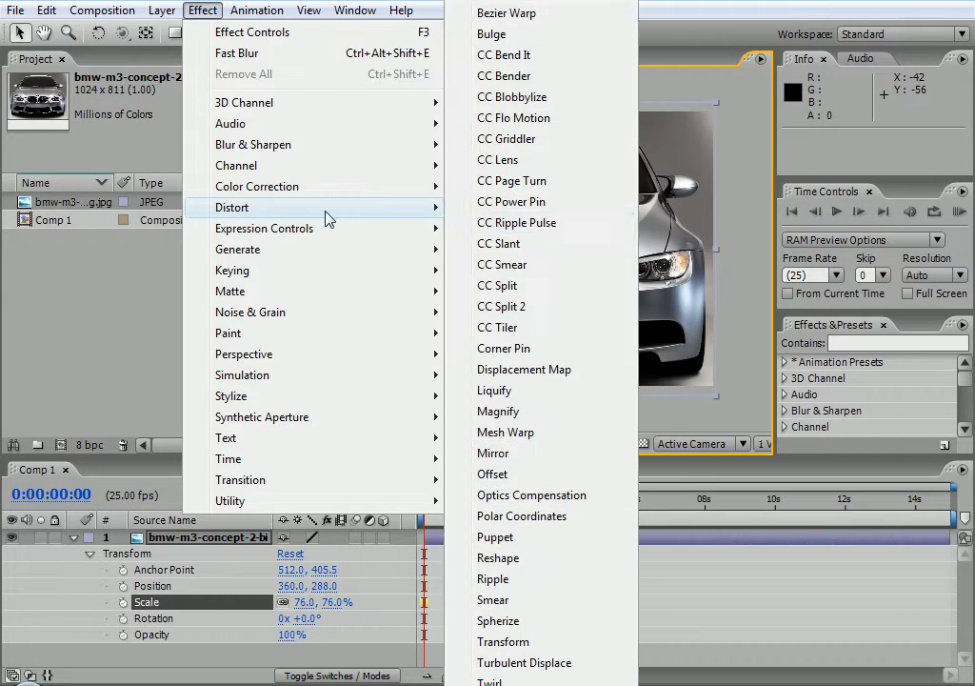
left_click(557, 182)
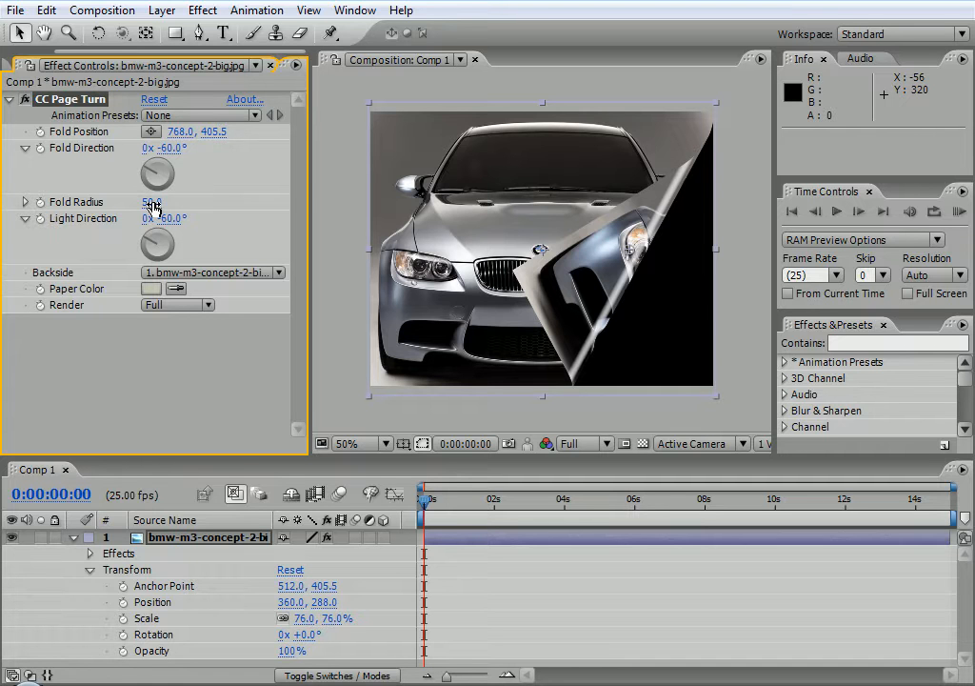
Step: Set the preview resolution to Third and the page turn's fold radius to 92.2
left_click_drag(166, 202, 257, 214)
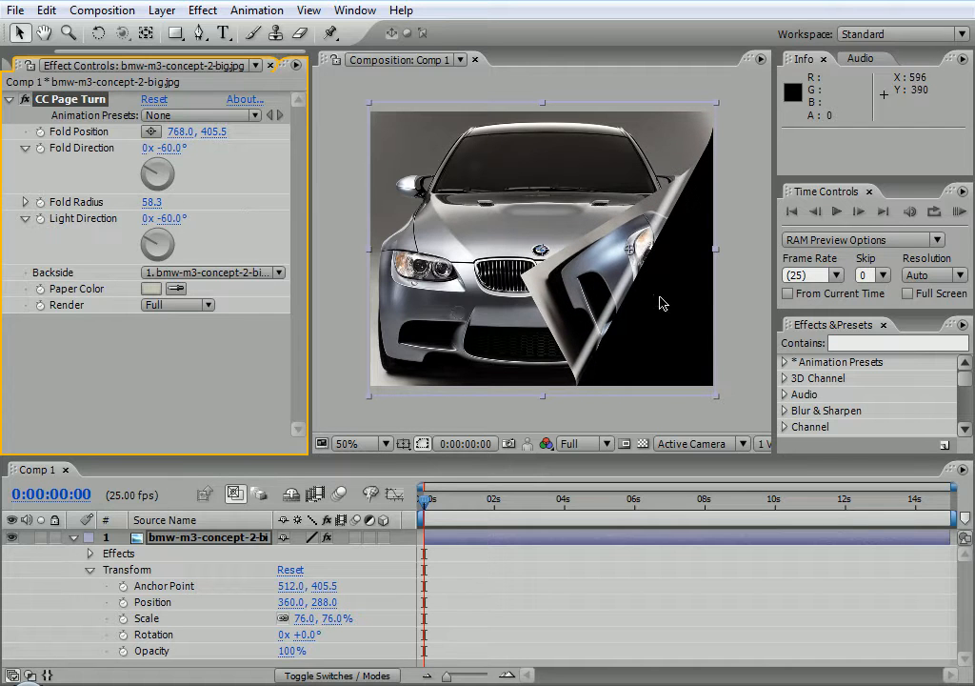
left_click(604, 443)
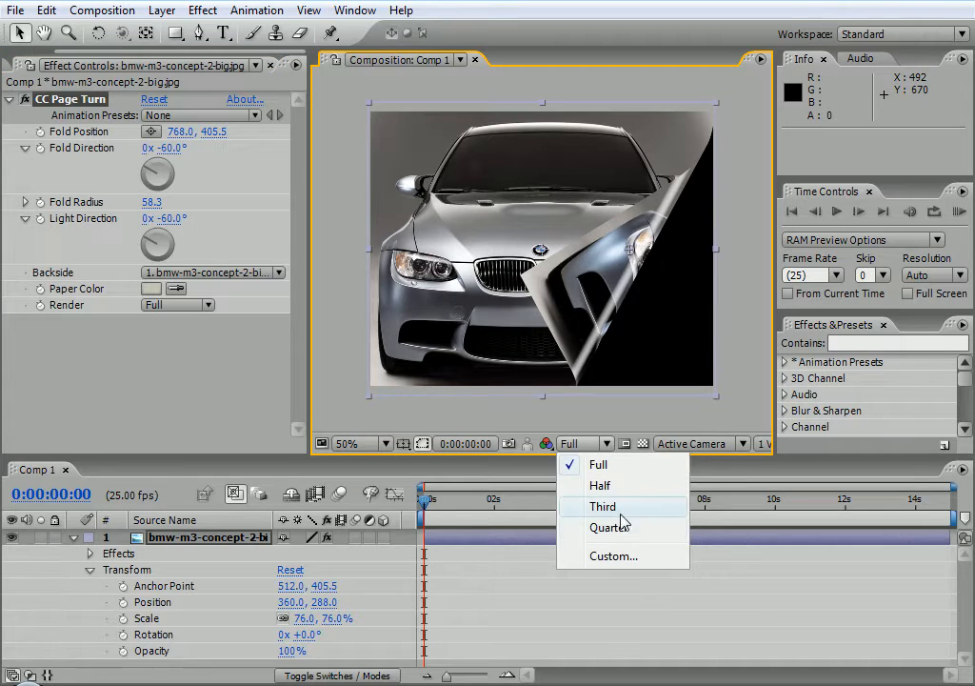
left_click(619, 514)
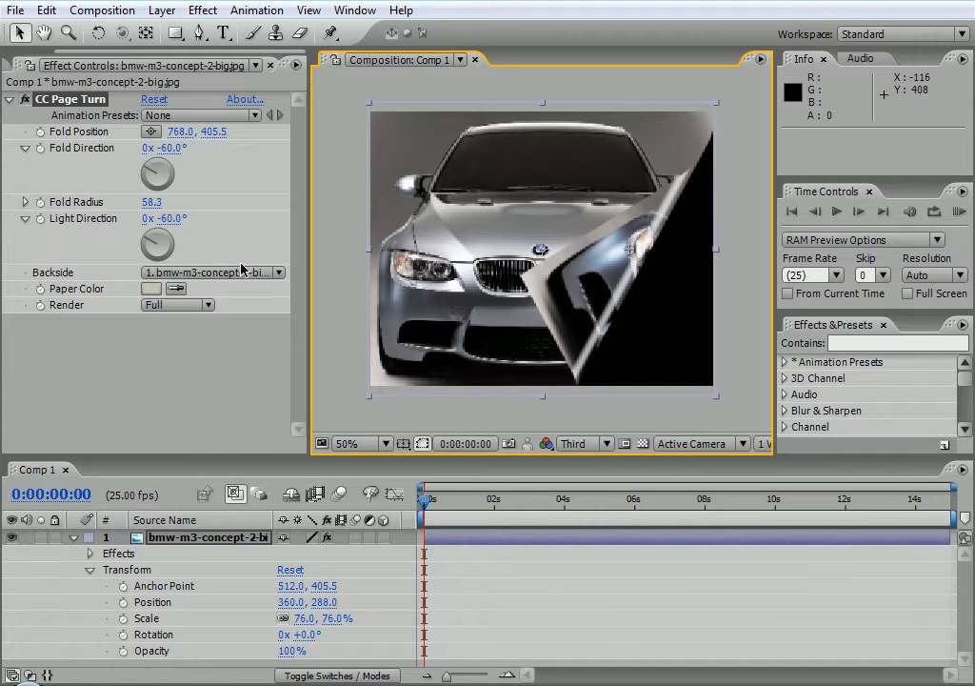
left_click_drag(156, 204, 131, 203)
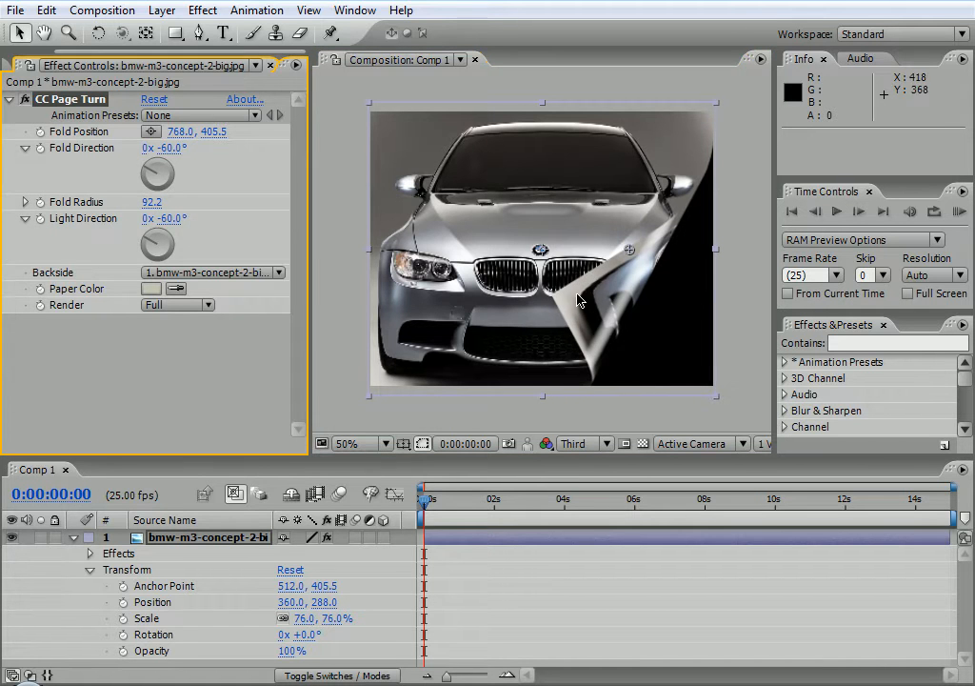
Step: Place the fold position outside the image's lower-right corner at about 1053.8, 742.3 and enable keyframing for it at 0:00:00:00
left_click(151, 132)
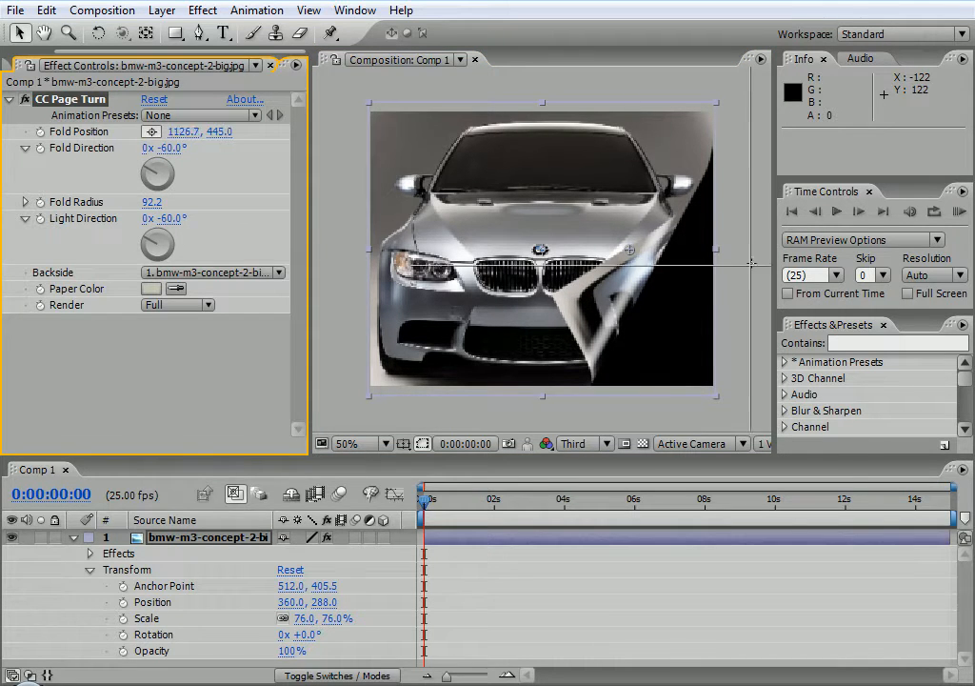
left_click(705, 318)
left_click_drag(695, 322, 729, 374)
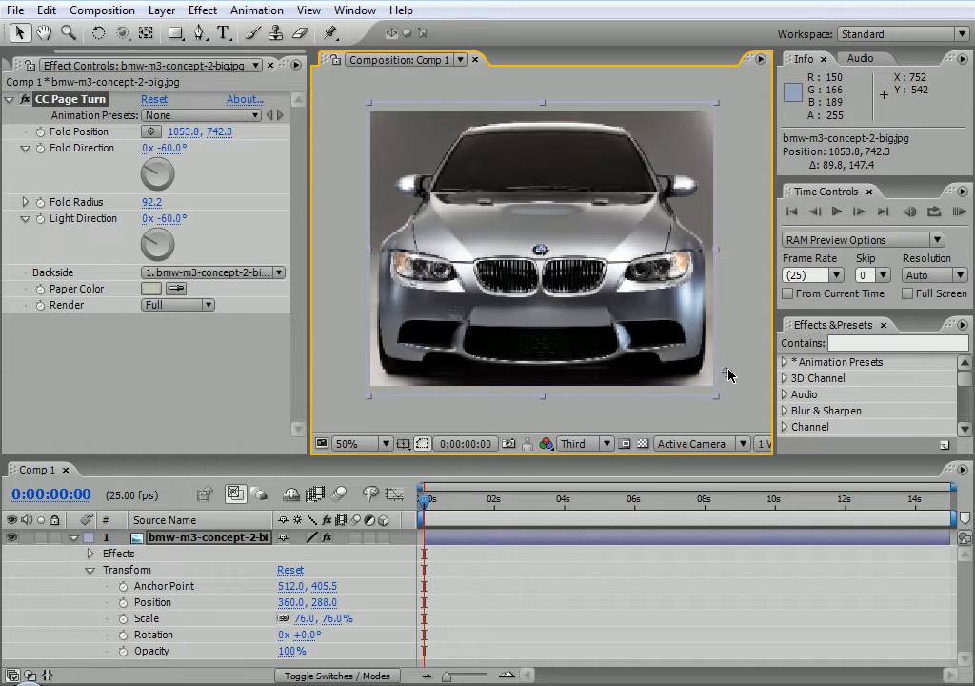
left_click(40, 131)
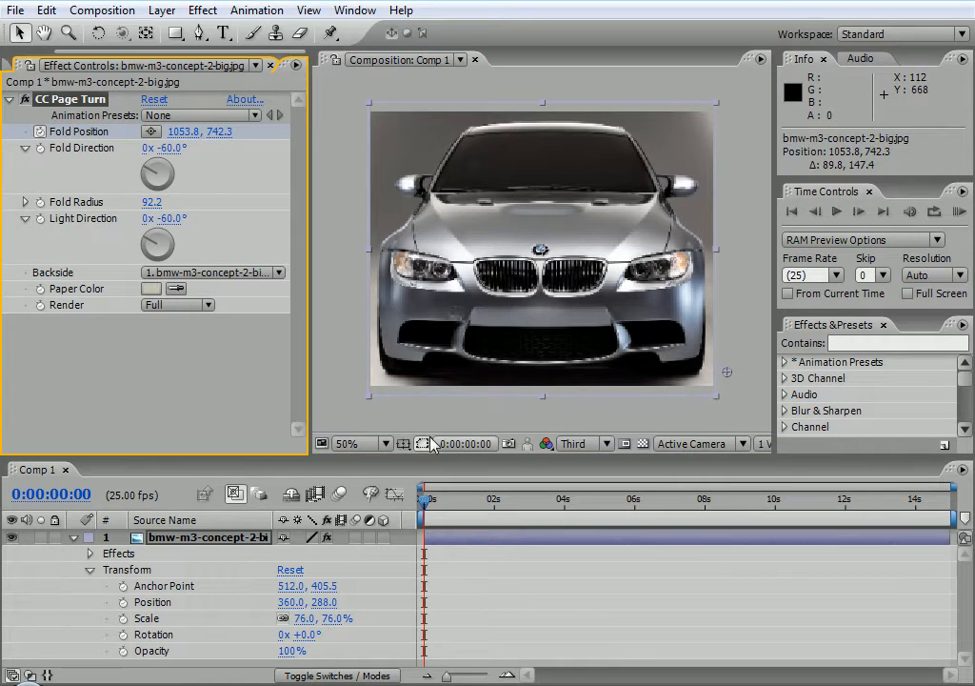
Step: At 0:00:01:10, move the fold position past the image's upper-left corner to about -114.0, -36.6
left_click_drag(430, 505, 492, 503)
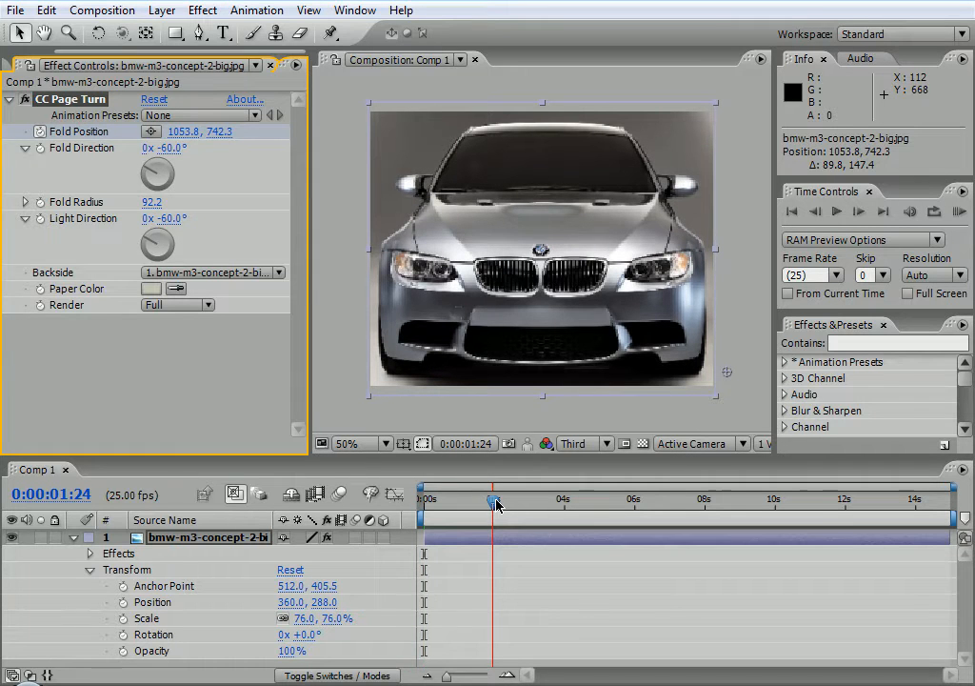
left_click_drag(497, 502, 474, 503)
left_click_drag(727, 377, 331, 95)
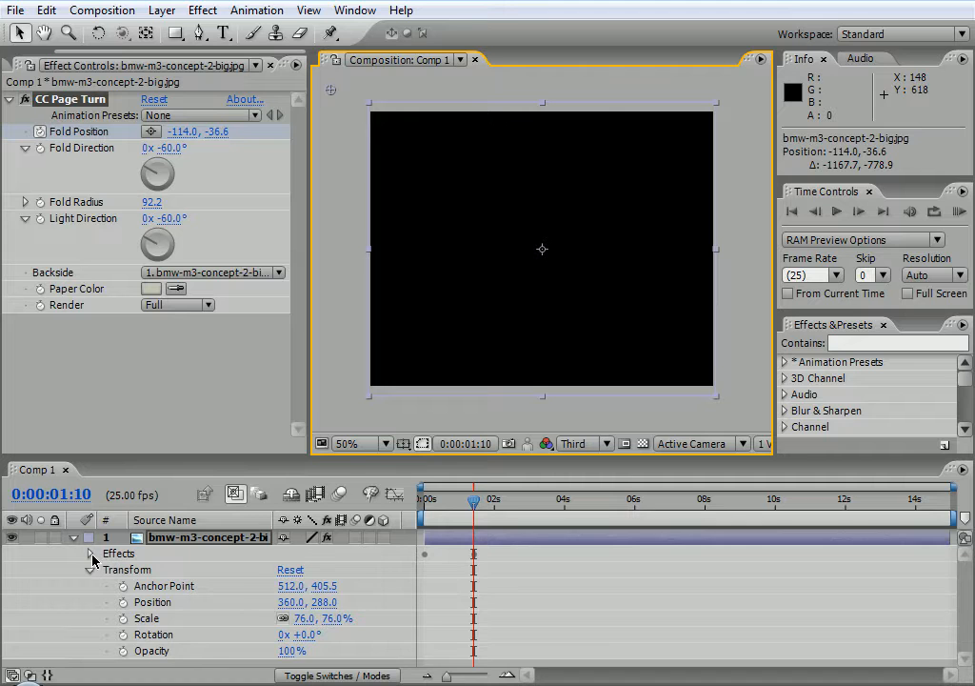
Step: Expand the CC Page Turn properties in the timeline and scrub back to 0:00:00:09 to preview the turn
left_click(90, 554)
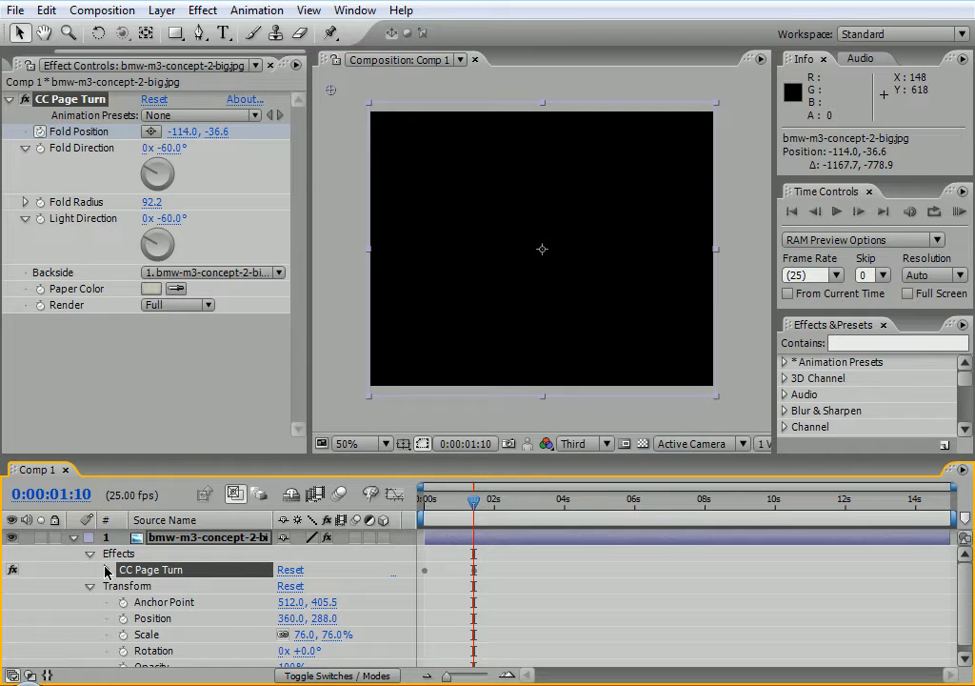
left_click(106, 570)
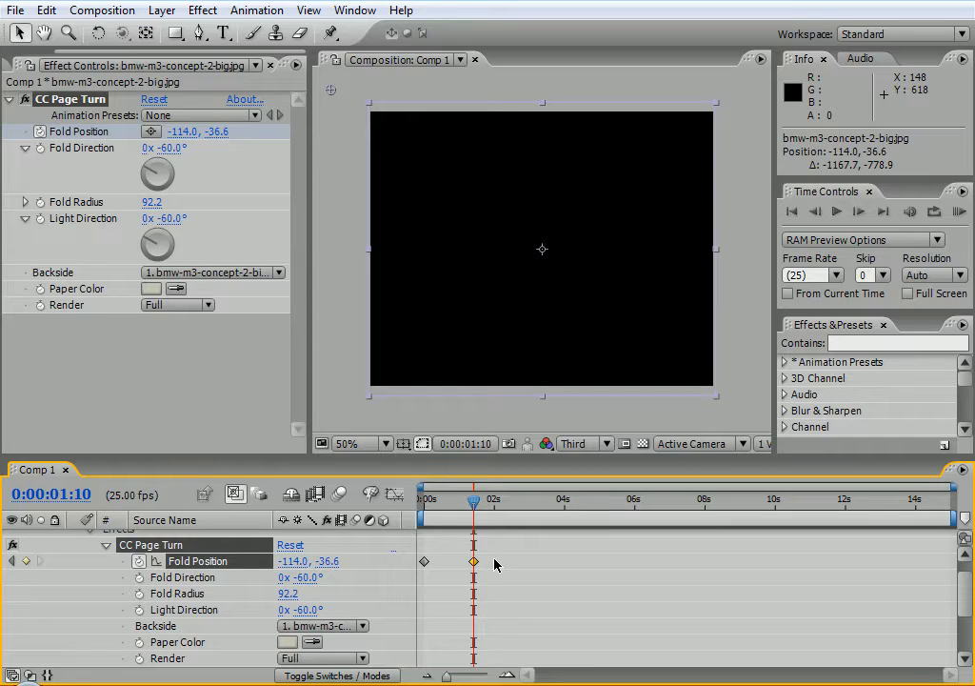
left_click_drag(481, 507, 435, 508)
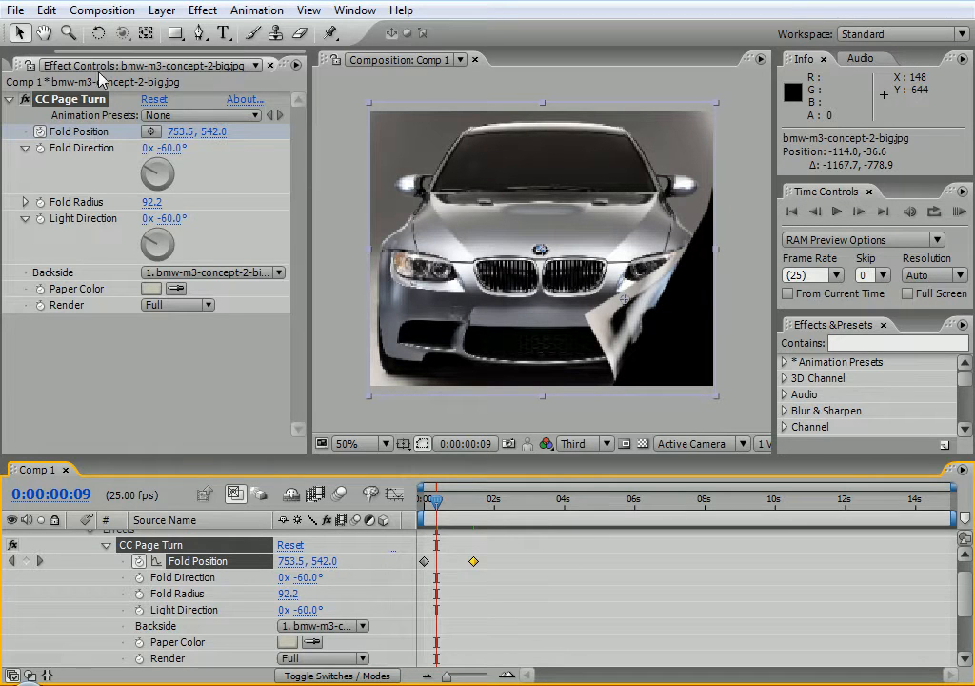
Step: Toggle the CC Page Turn effect off and on to compare the image with and without the fold
left_click(26, 100)
left_click(26, 100)
left_click(26, 100)
left_click(26, 101)
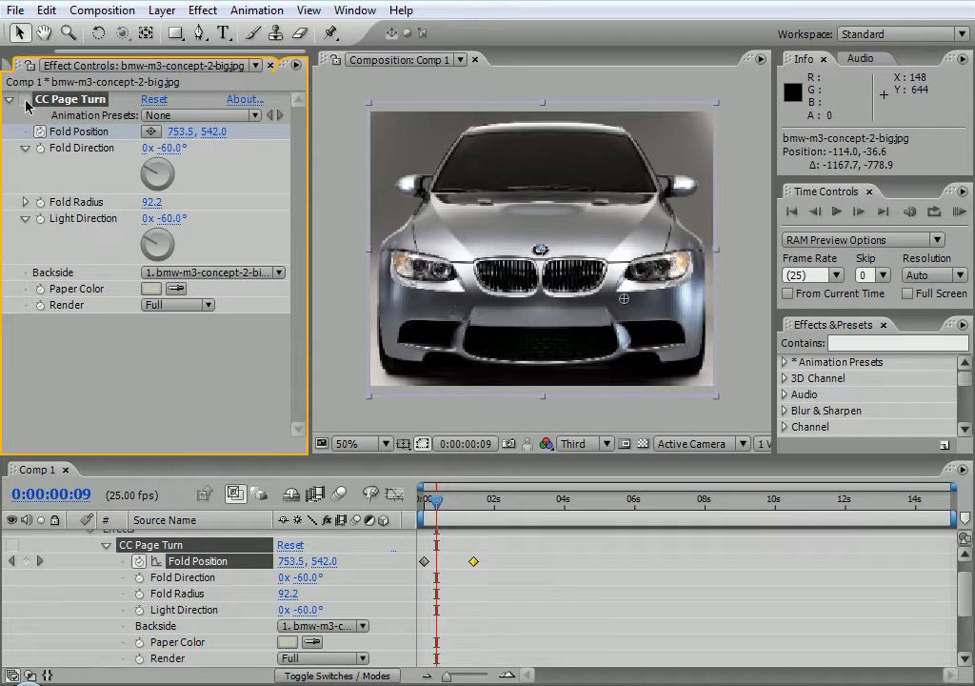
Step: Shift the second fold position keyframe to 0:00:01:13, then view frame 0:00:00:14 with the page turn effect enabled
mouse_move(441, 506)
left_mouse_down()
mouse_move(474, 502)
mouse_move(453, 502)
left_mouse_up()
left_click_drag(479, 568, 482, 569)
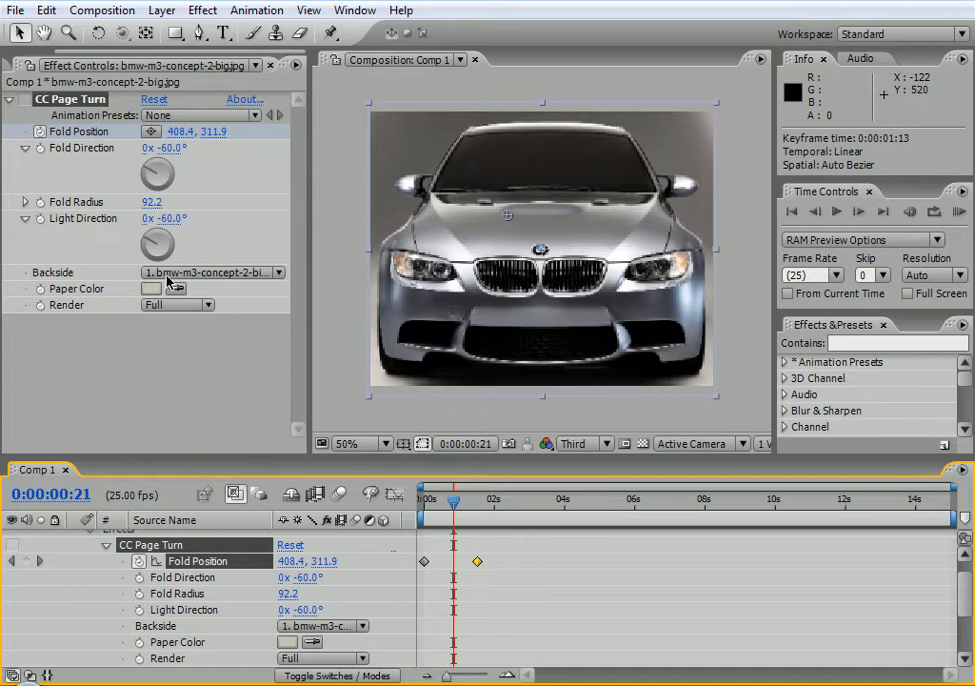
mouse_move(453, 507)
left_mouse_down()
mouse_move(492, 505)
mouse_move(409, 504)
mouse_move(445, 507)
left_mouse_up()
left_click(20, 87)
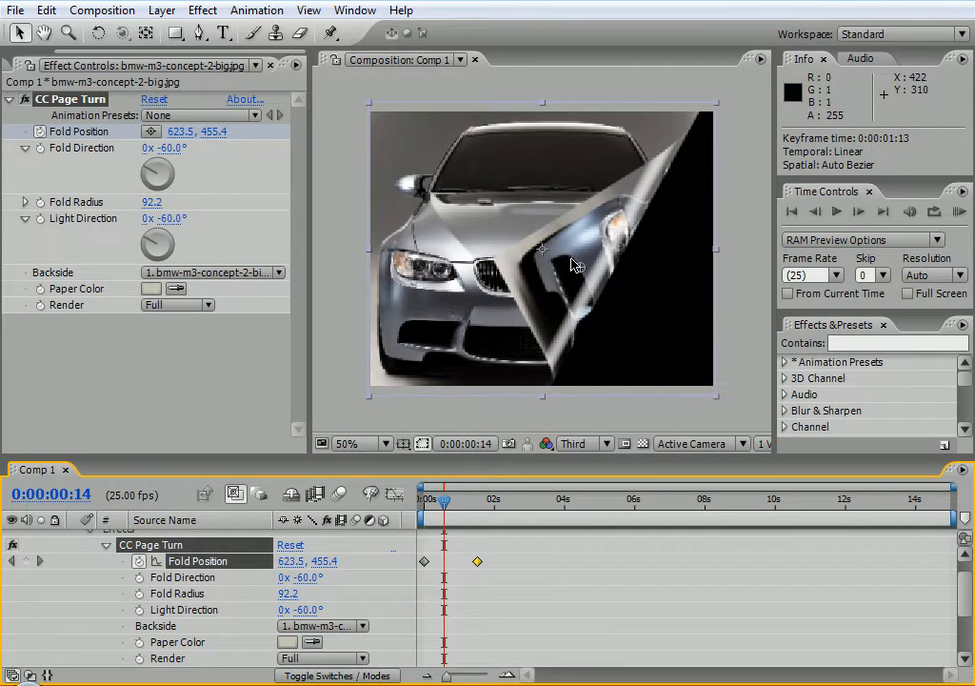
Step: Import apples.jpg from the MyImages folder into the project
left_click(19, 59)
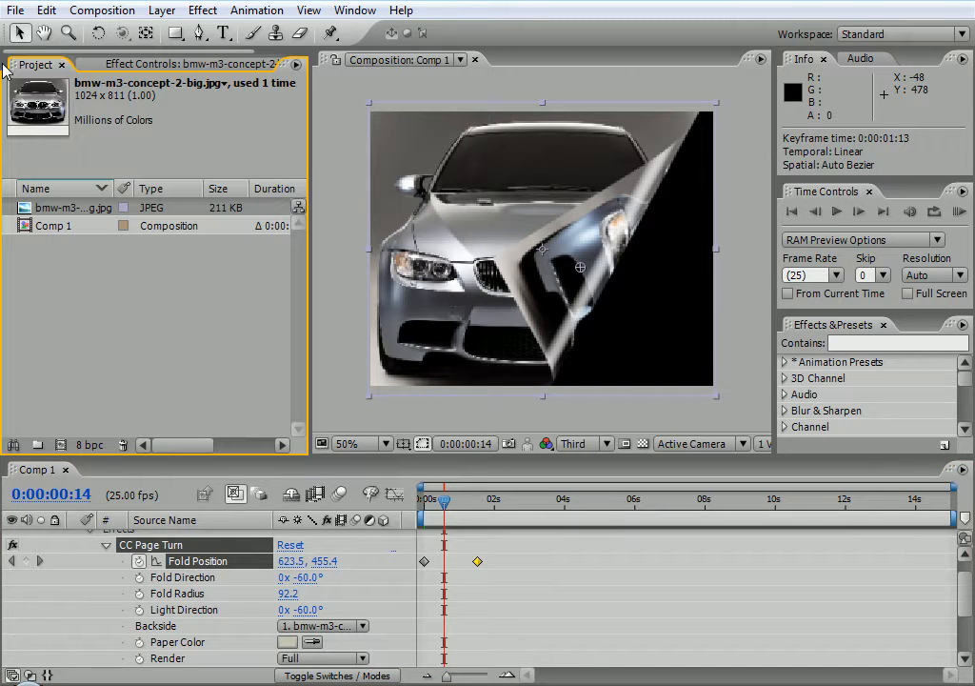
double_click(124, 292)
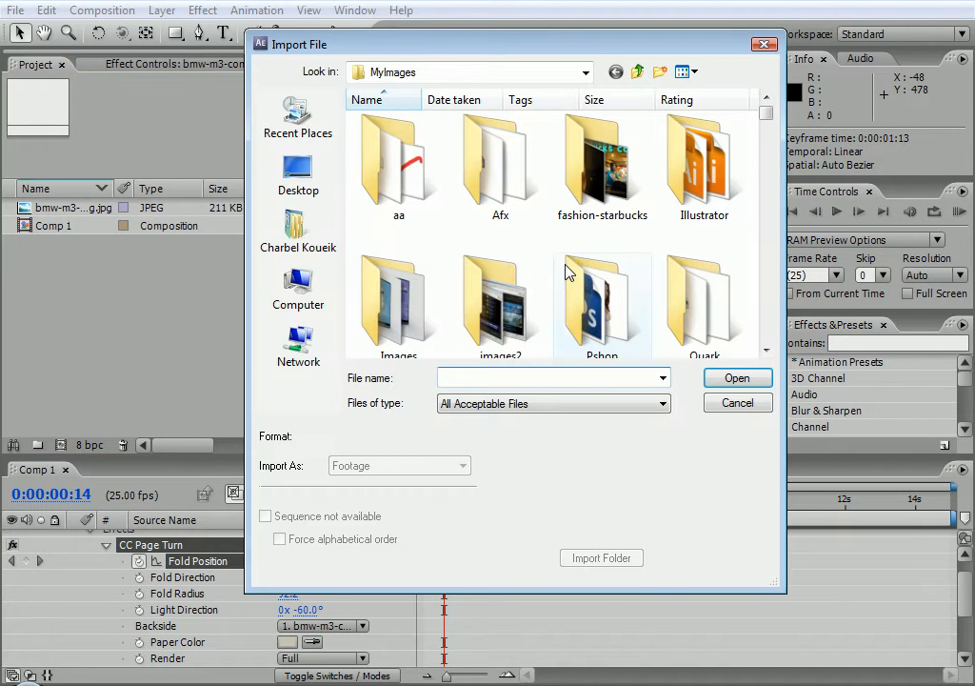
scroll(760, 245, "down", 1)
scroll(766, 252, "down", 5)
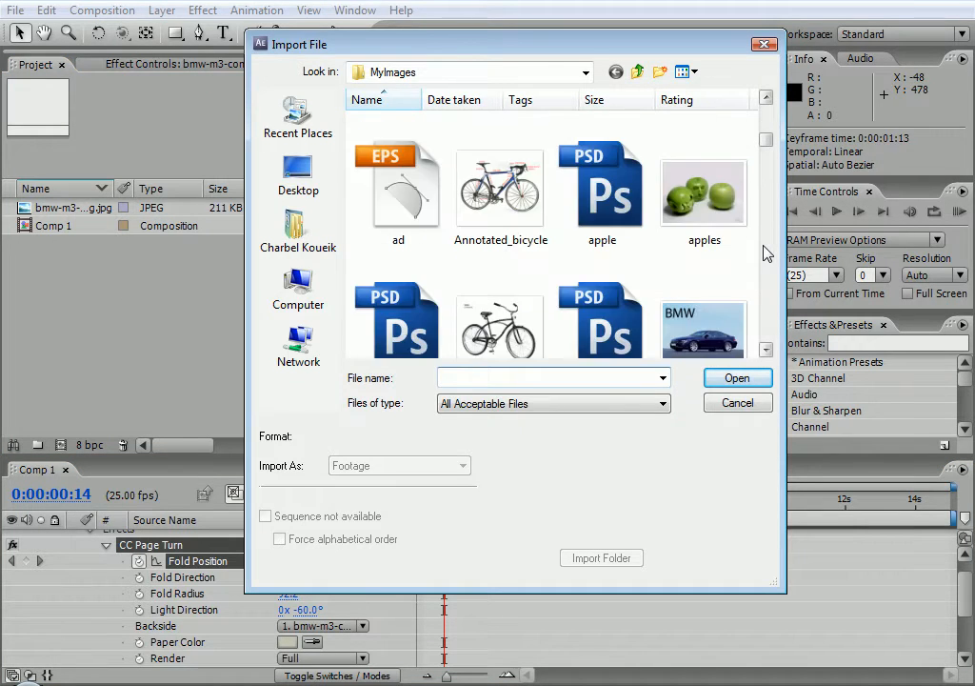
left_click(721, 209)
double_click(721, 209)
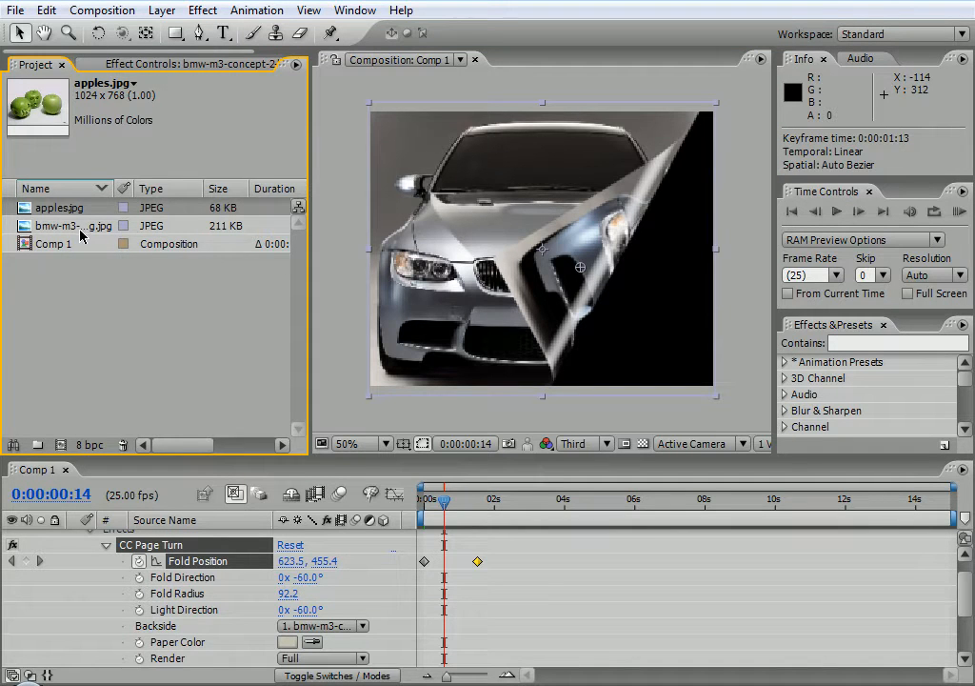
Step: Check the layers offered for the page turn's backside and keep bmw-m3-concept-2-big.jpg selected
left_click(153, 64)
left_click(188, 271)
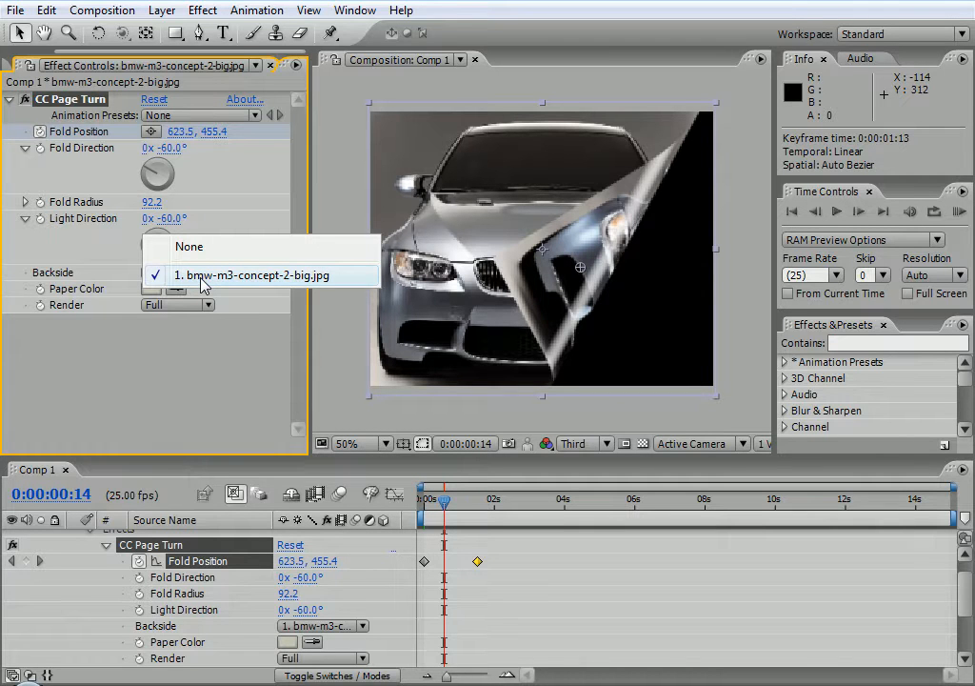
left_click(200, 276)
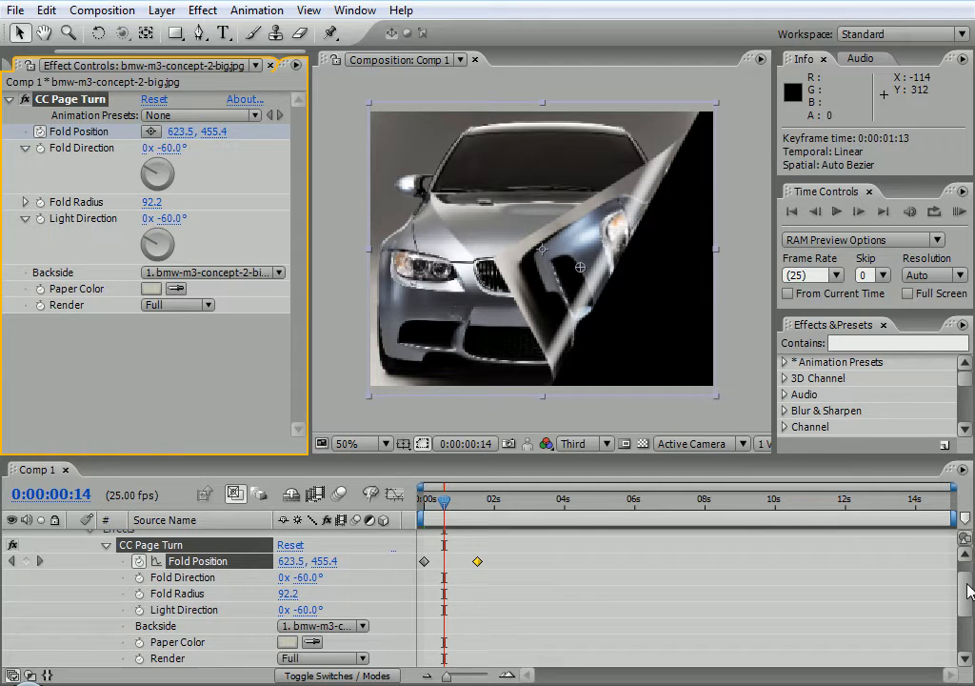
Step: Add apples.jpg from the project to Comp 1 as a layer beneath the car image
left_click(960, 553)
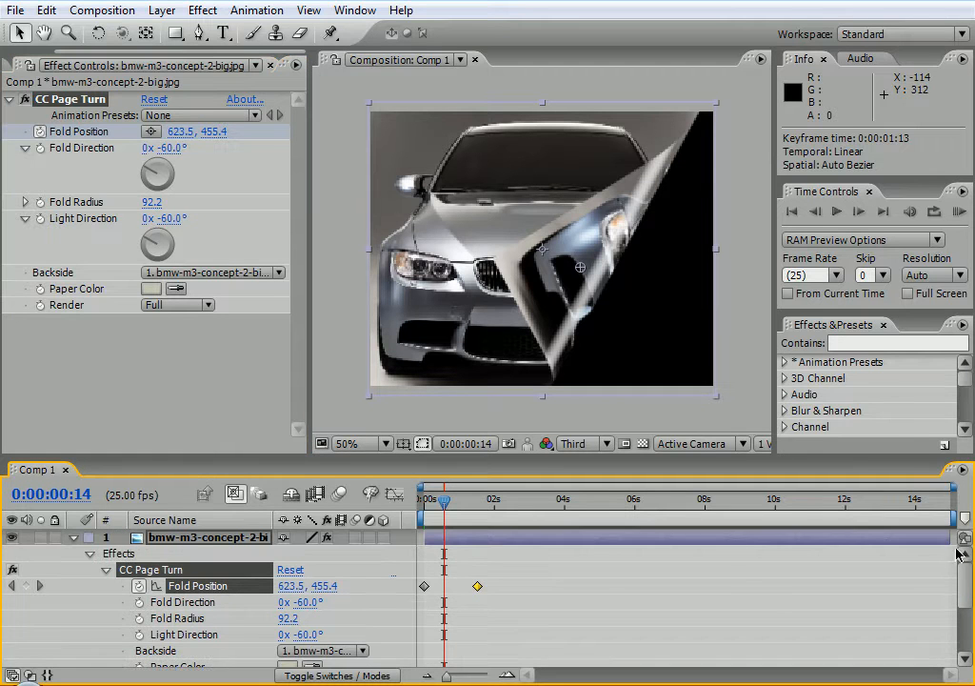
left_click(75, 539)
left_click(9, 65)
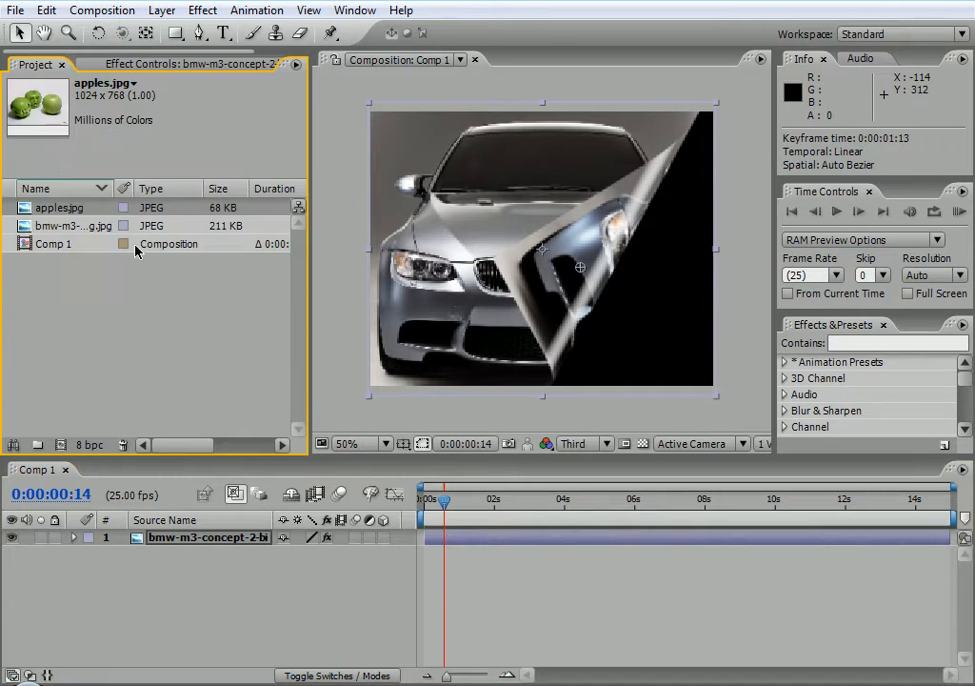
left_click_drag(59, 217, 130, 570)
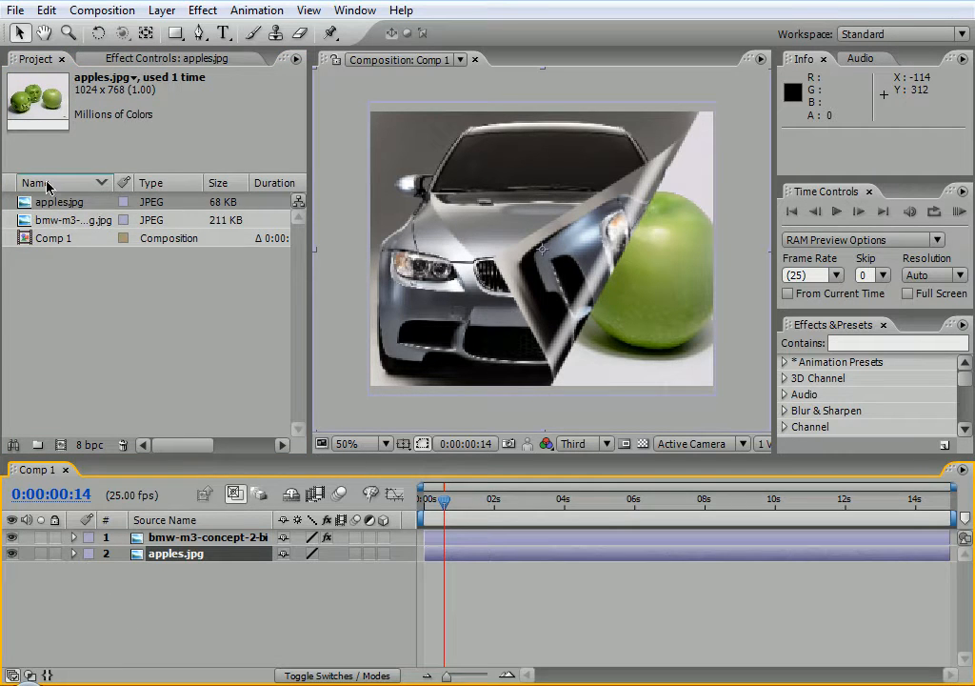
Step: Set the car layer's CC Page Turn backside to apples.jpg and hide the apples.jpg layer, viewing the fold at 0:00:00:15
left_click(128, 59)
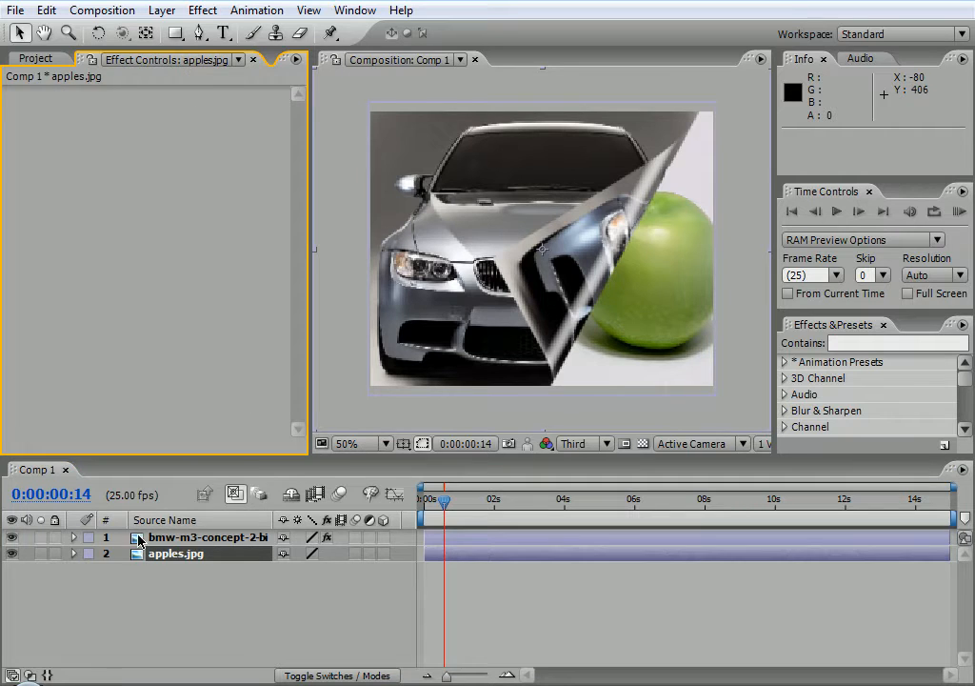
left_click(179, 536)
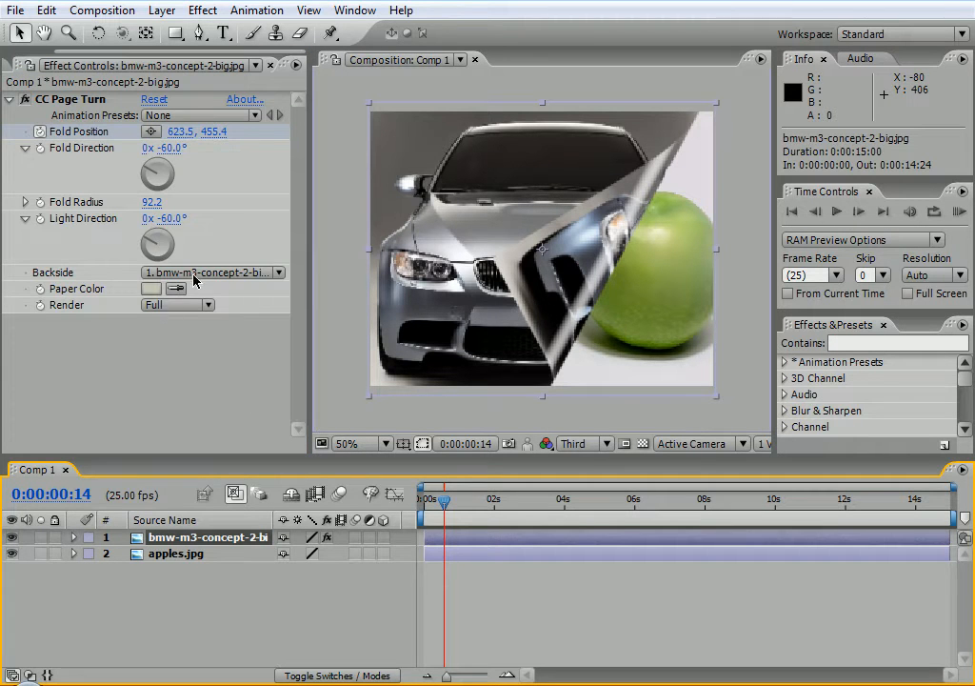
left_click(195, 273)
left_click(207, 298)
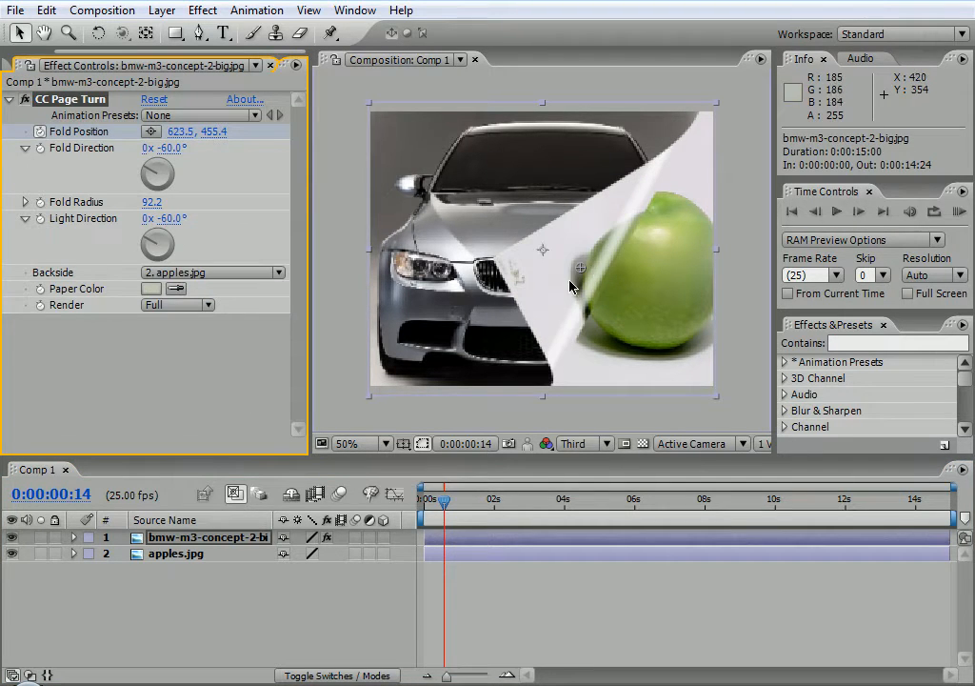
left_click(13, 553)
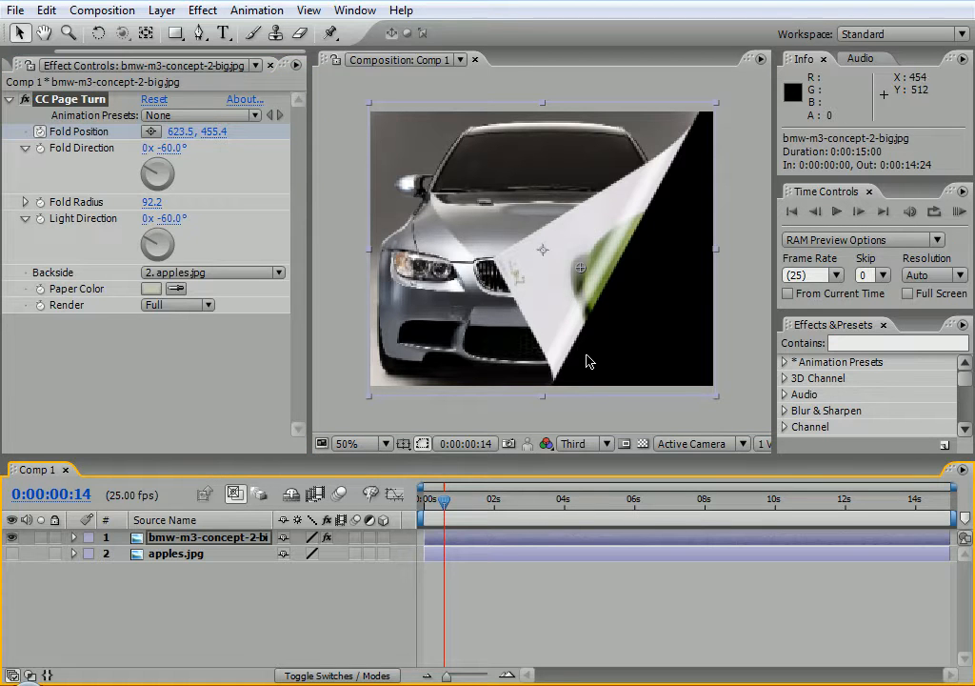
mouse_move(443, 509)
left_mouse_down()
mouse_move(478, 504)
mouse_move(429, 505)
mouse_move(464, 494)
mouse_move(439, 487)
mouse_move(467, 487)
mouse_move(429, 488)
mouse_move(441, 488)
mouse_move(435, 479)
mouse_move(455, 499)
mouse_move(445, 499)
left_mouse_up()
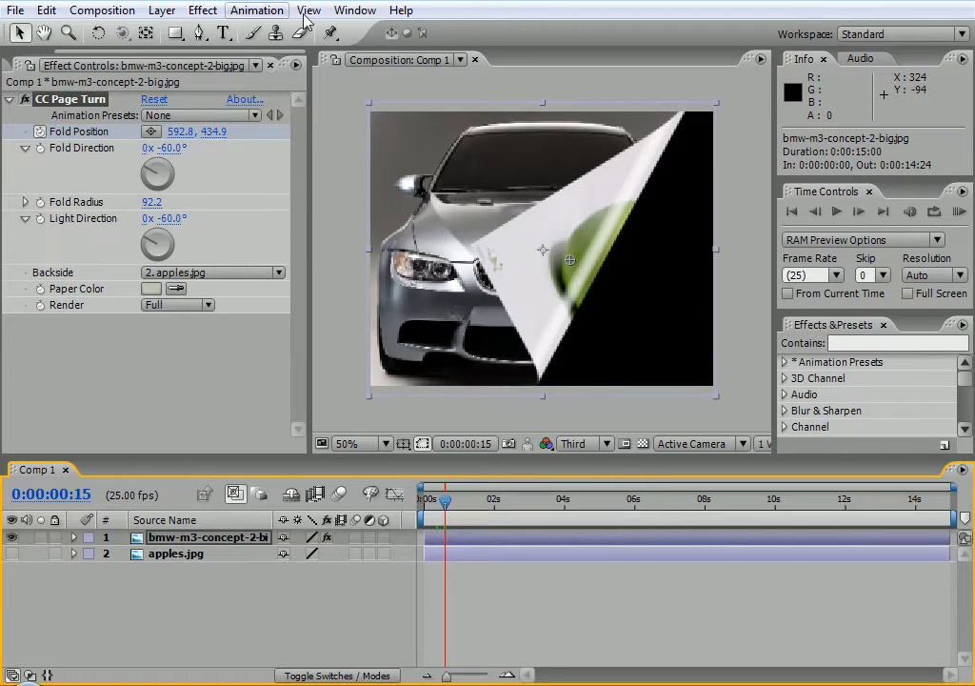
Step: Apply a Fast Blur effect to the car layer with a Blurriness of 54.0
left_click(244, 13)
mouse_move(216, 14)
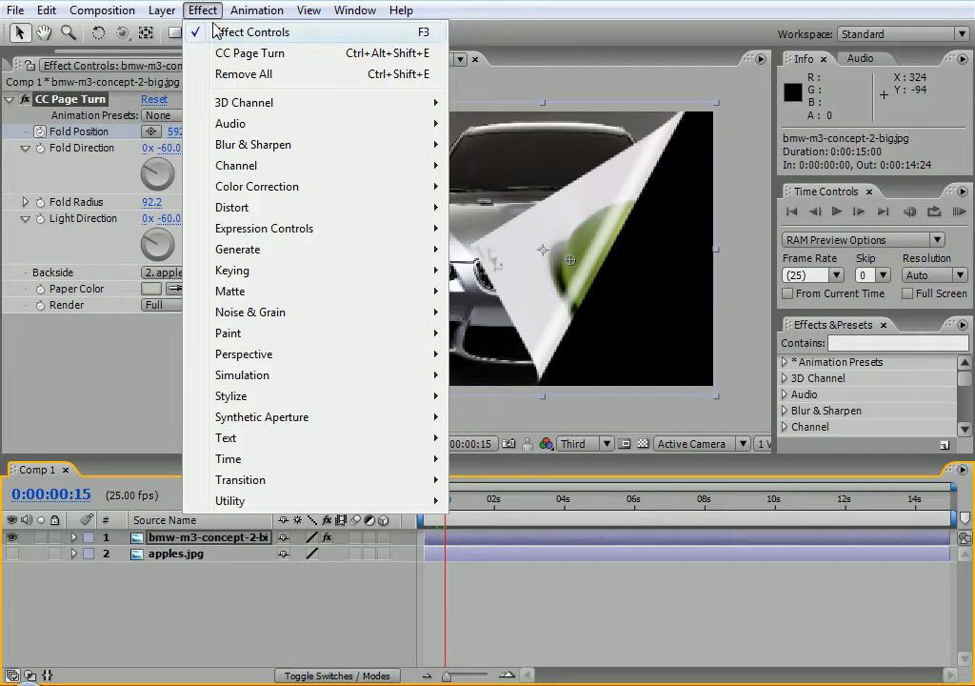
mouse_move(262, 143)
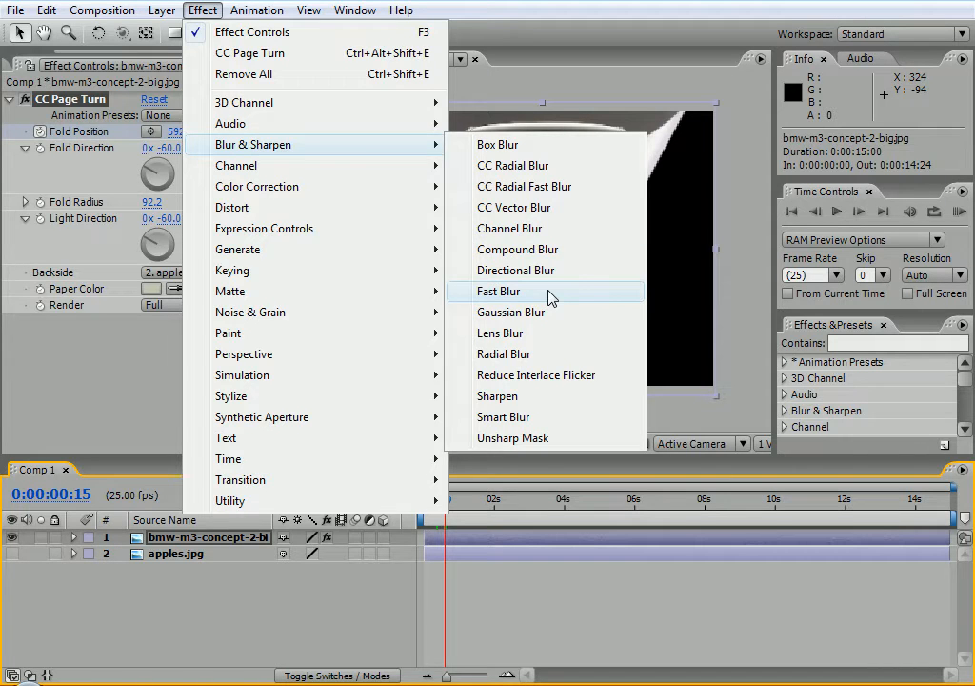
left_click(550, 296)
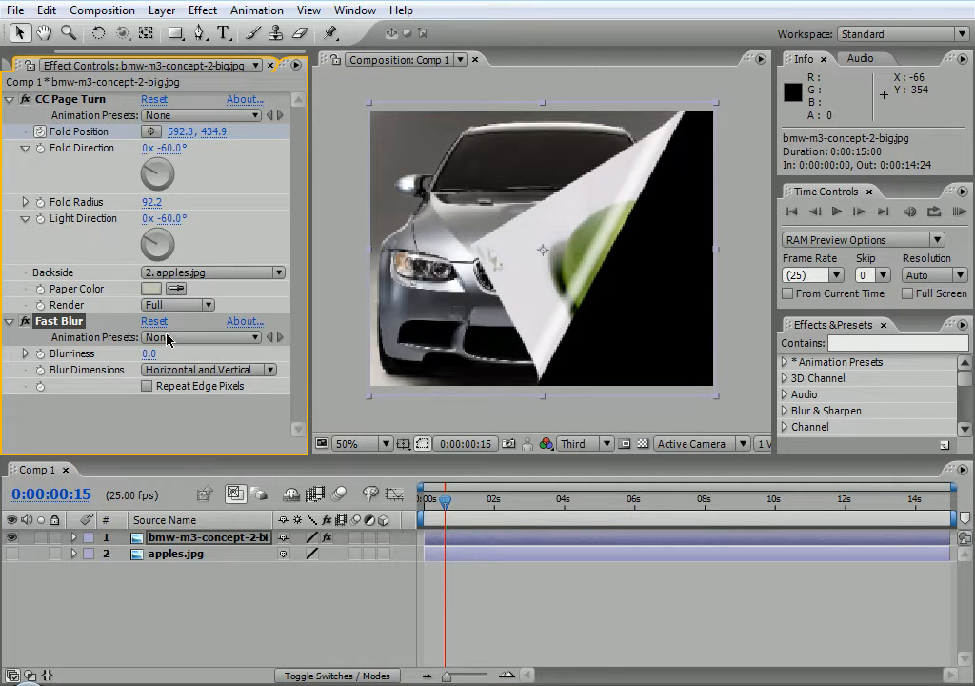
left_click_drag(150, 353, 211, 351)
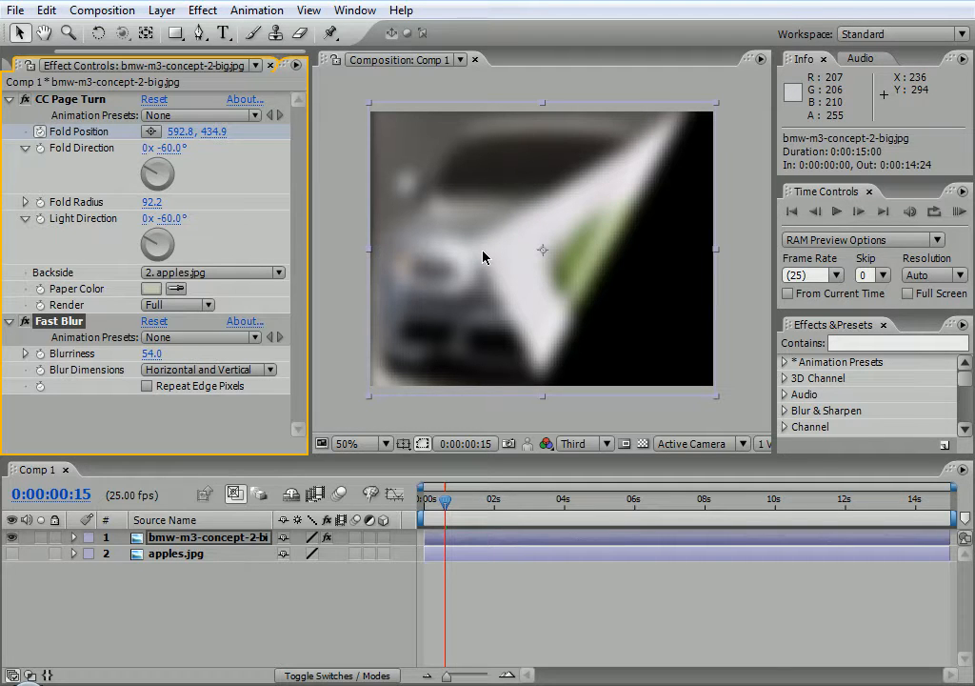
Step: Reorder the car layer's effects so Fast Blur comes before CC Page Turn, and scrub through the page turn
left_click_drag(54, 323, 69, 82)
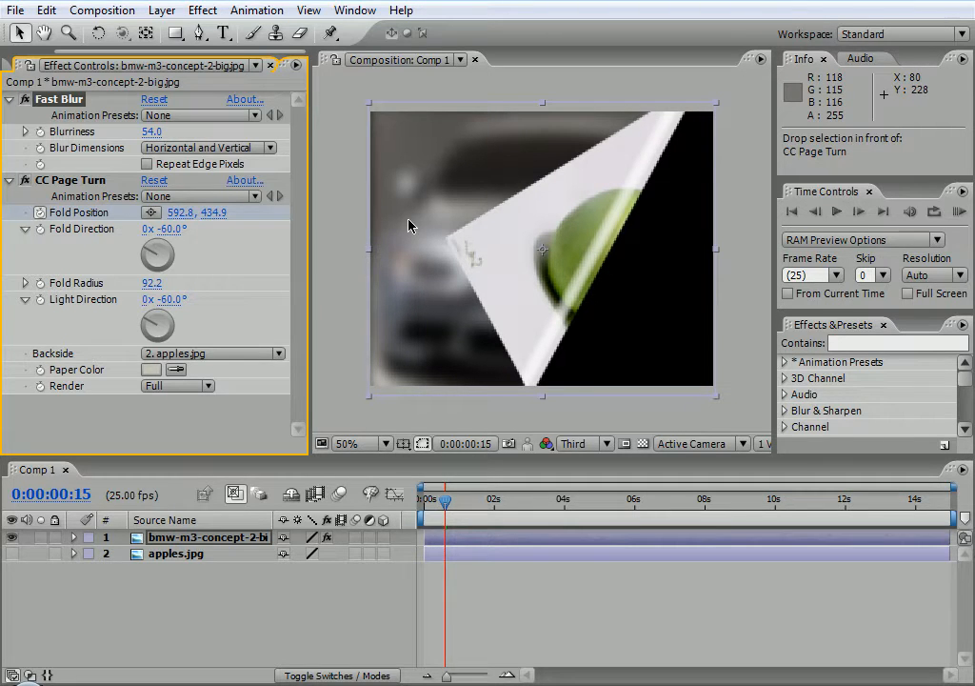
left_click(82, 183)
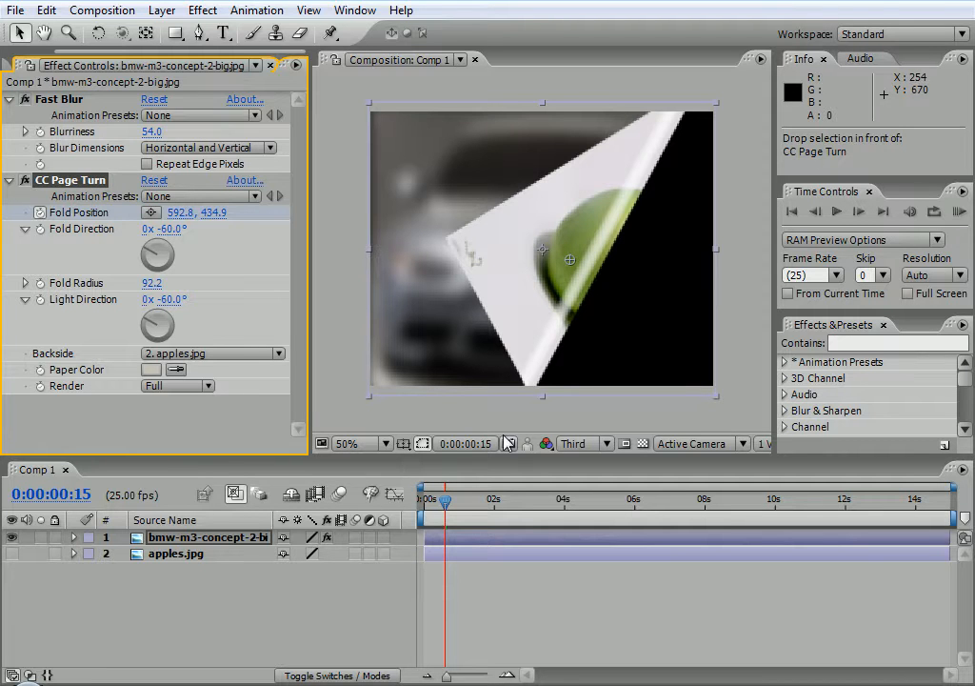
mouse_move(445, 502)
left_mouse_down()
mouse_move(425, 503)
mouse_move(474, 497)
mouse_move(424, 501)
mouse_move(451, 498)
mouse_move(443, 486)
left_mouse_up()
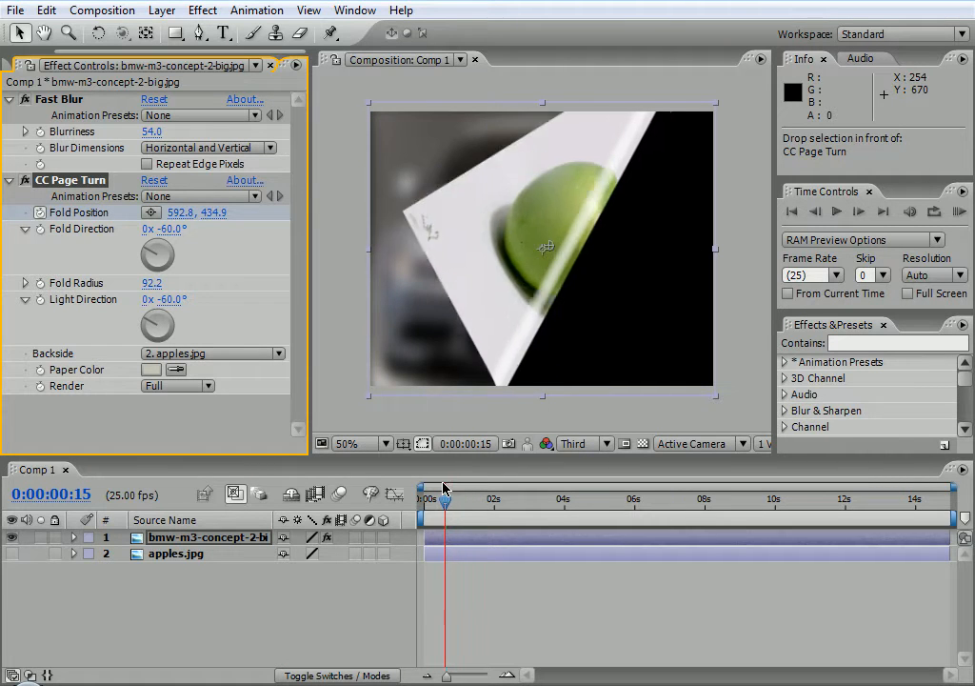
Step: Toggle the Fast Blur effect off and on to compare the car image with and without blur
left_click(69, 100)
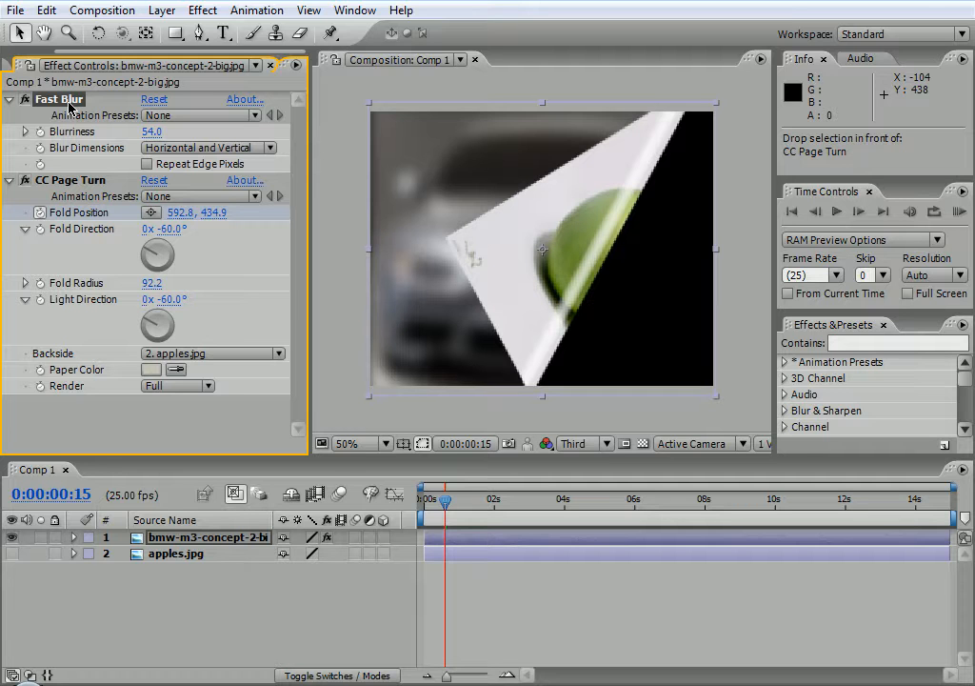
left_click(26, 99)
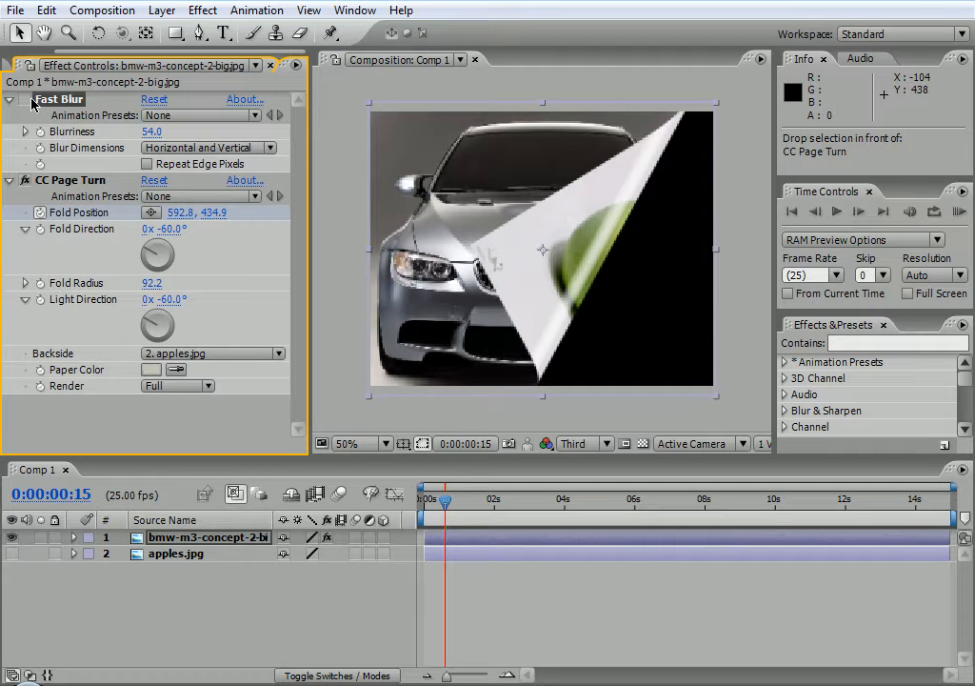
left_click(26, 99)
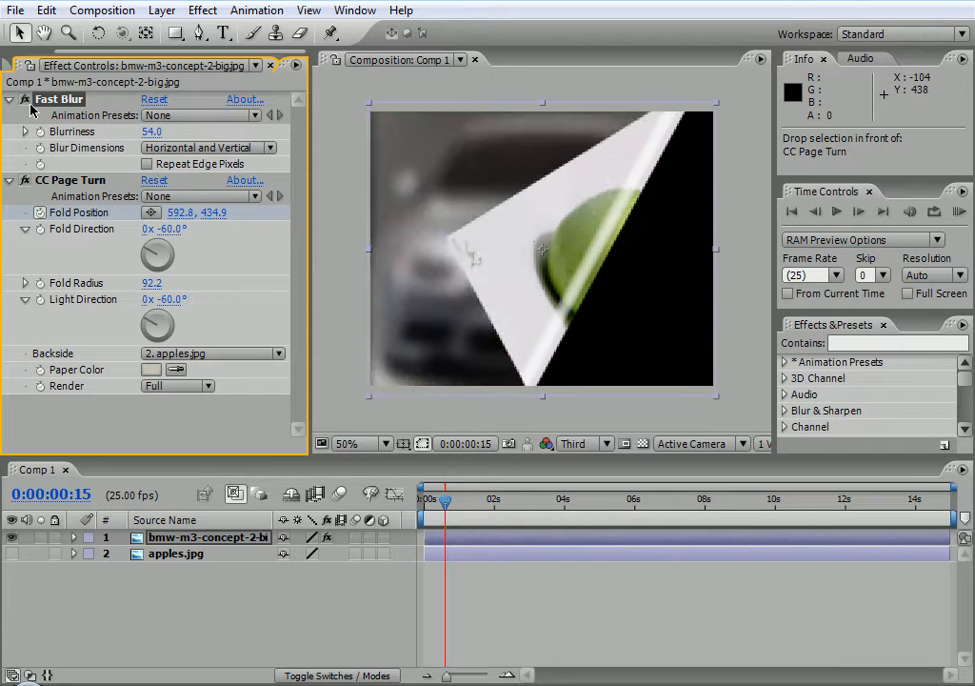
left_click(26, 100)
left_click(26, 100)
Step: Delete both the Fast Blur and CC Page Turn effects from the car layer
key("Delete")
left_click(62, 102)
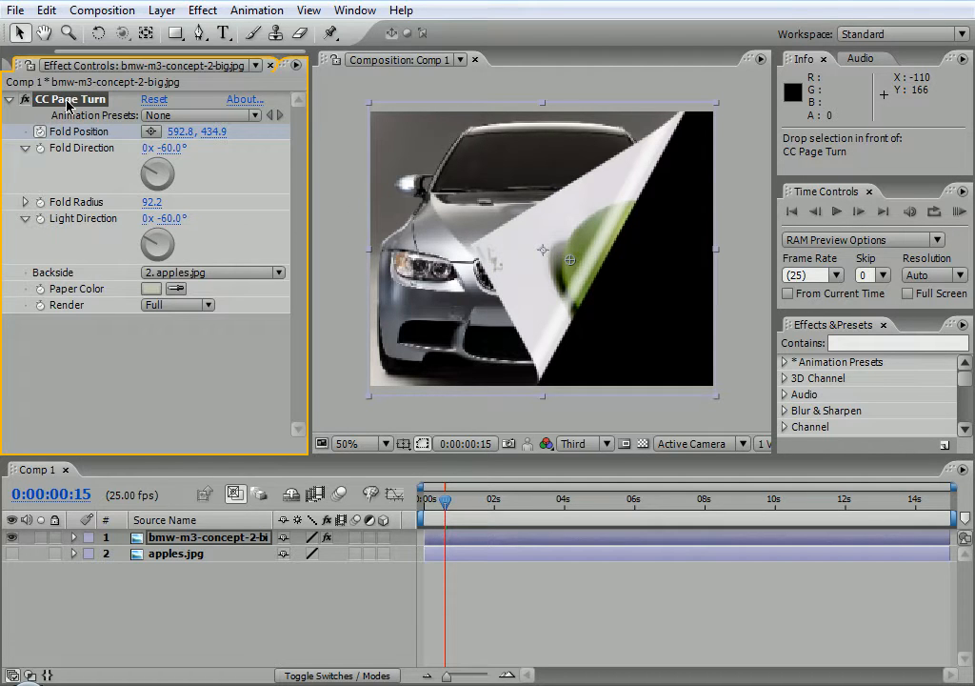
key("Delete")
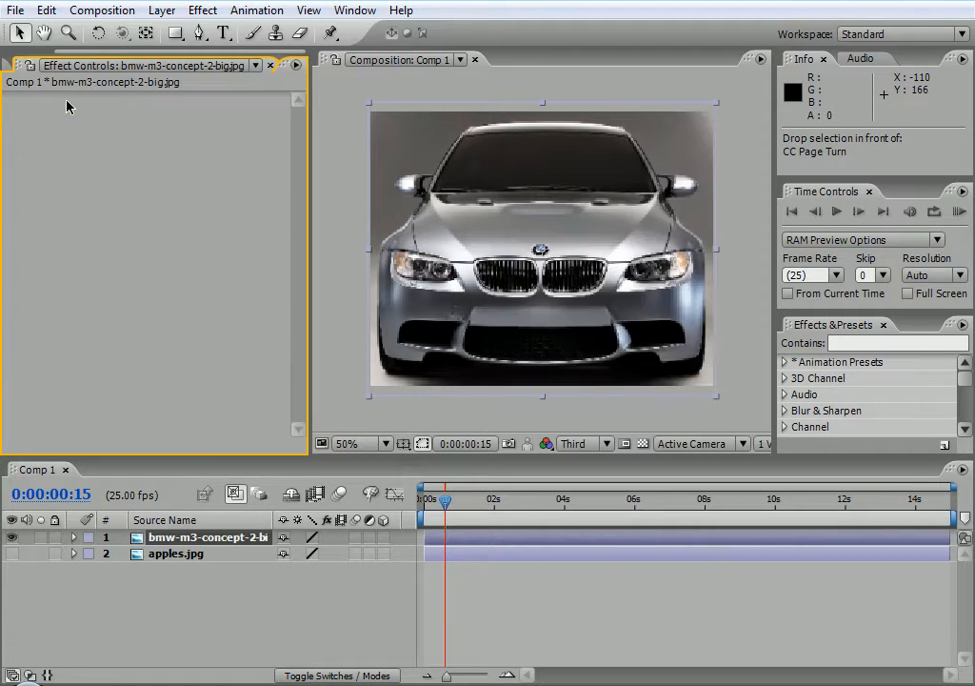
Step: Shift the car image slightly in the composition to position 354.0, 290.0
left_click(17, 65)
left_click(79, 308)
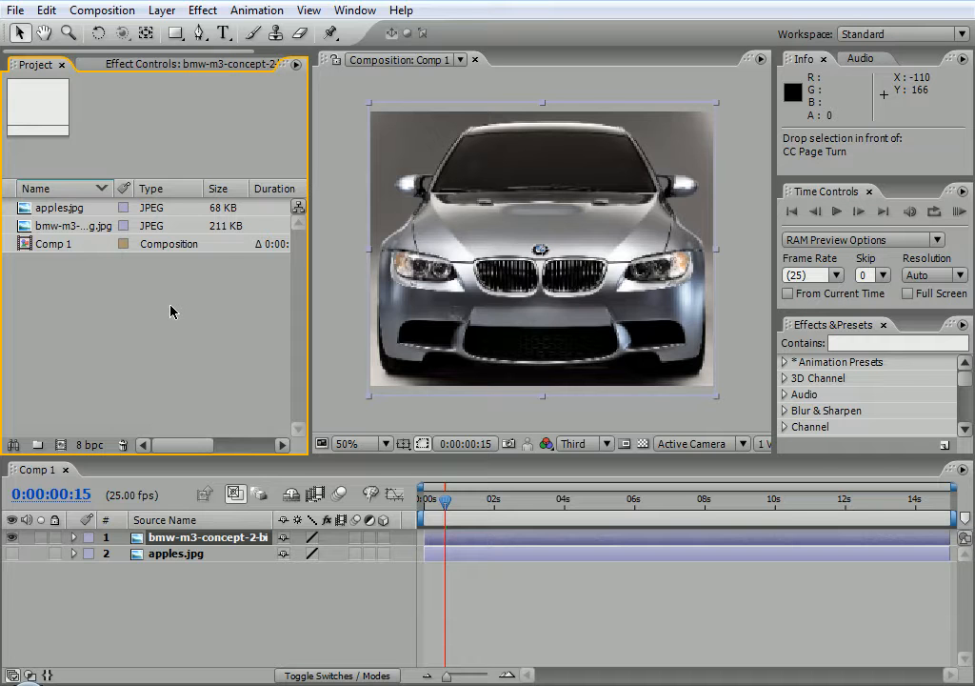
left_click(235, 13)
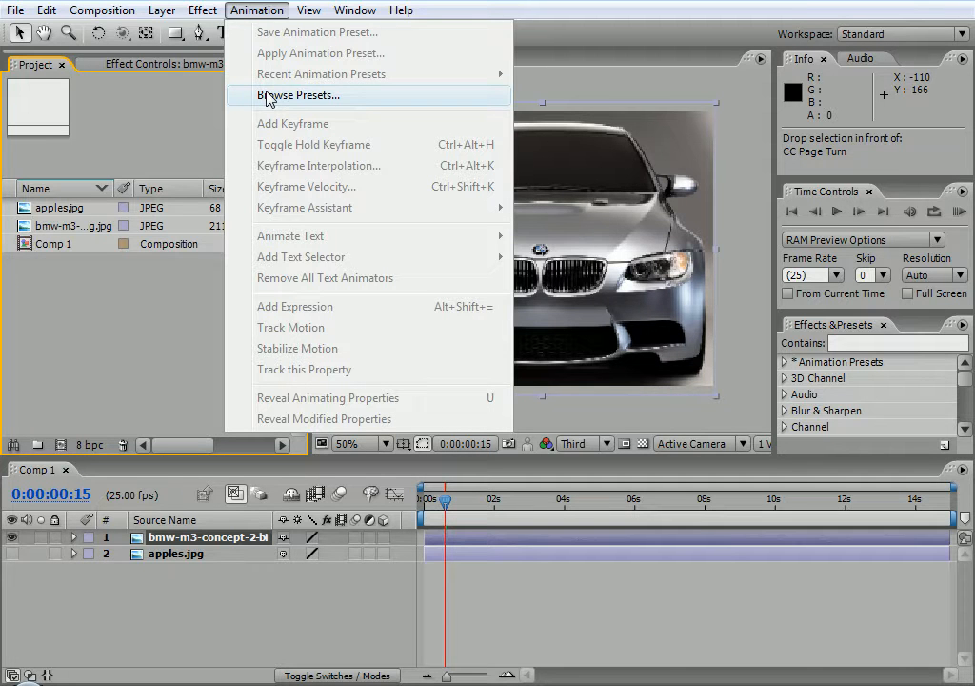
left_click(91, 279)
left_click_drag(505, 220, 502, 222)
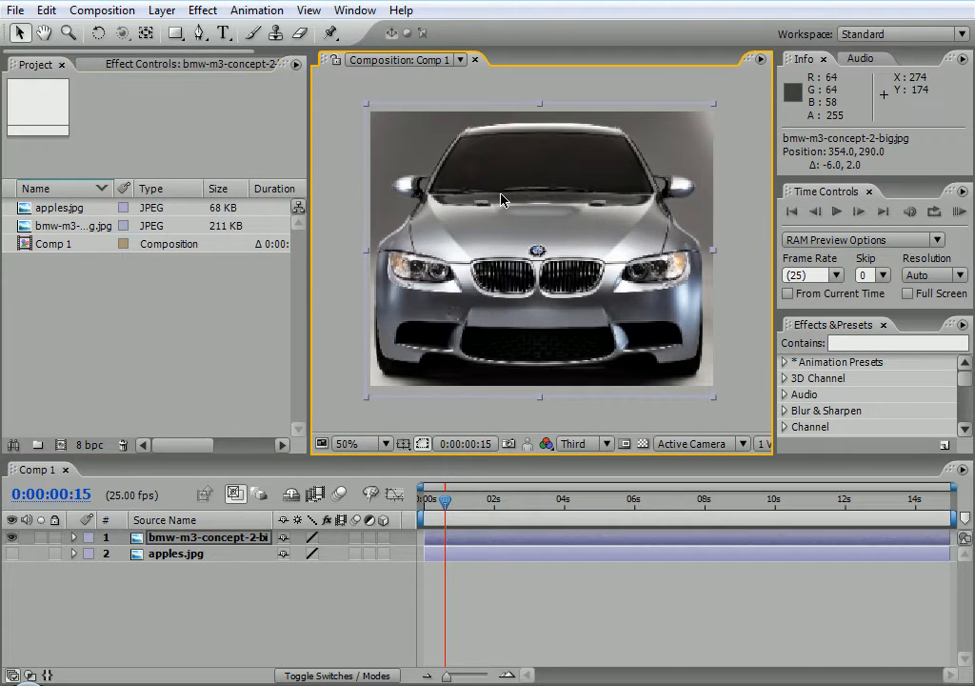
Step: Browse the animation presets for the selected car layer and switch to the Presets folder in Adobe Bridge
left_click(278, 16)
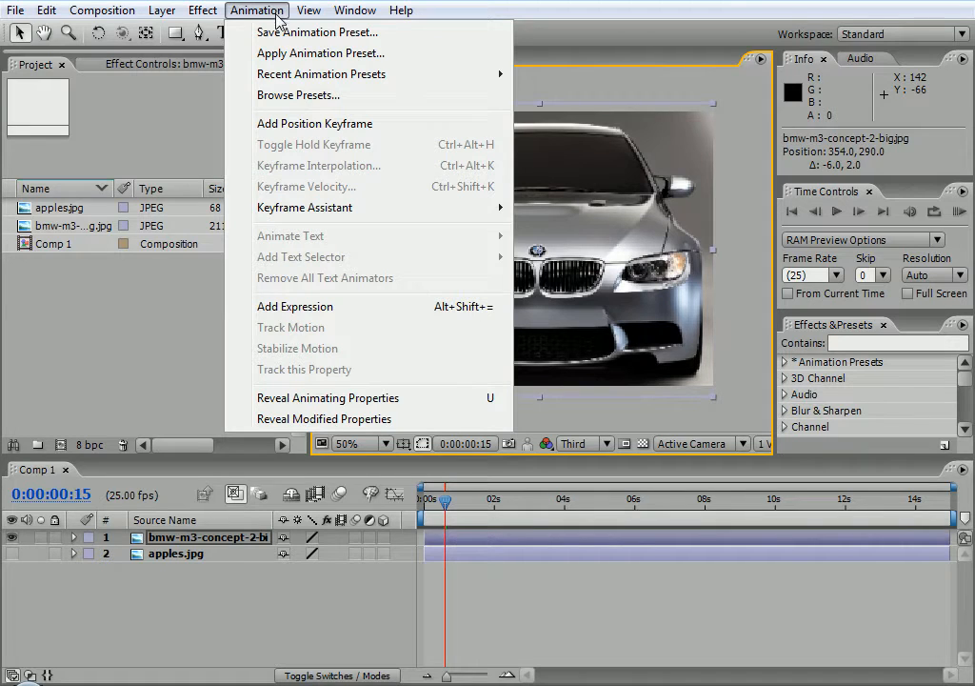
mouse_move(242, 76)
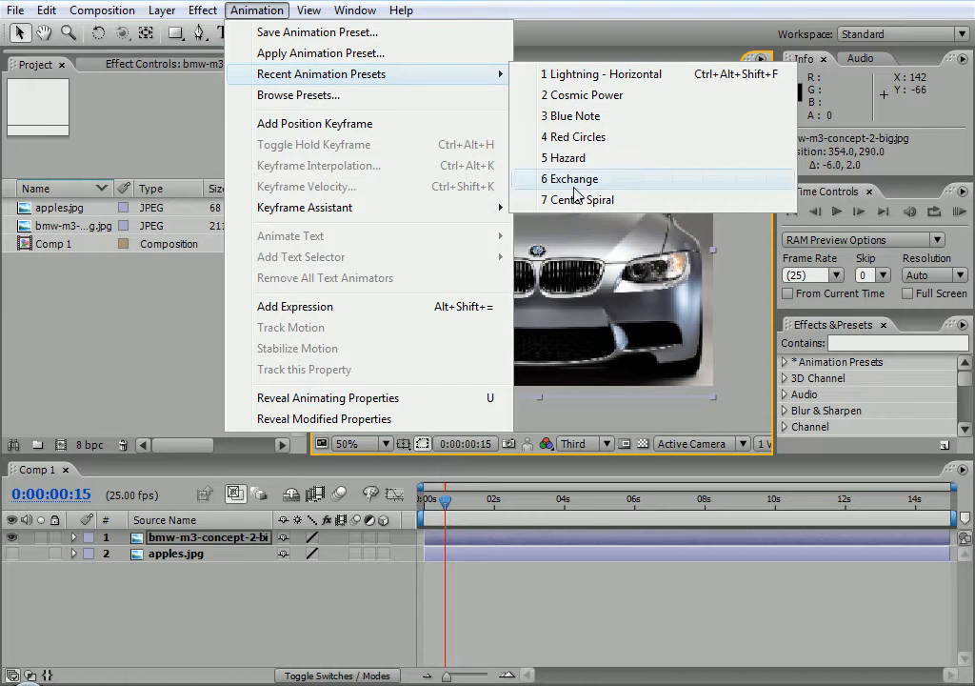
mouse_move(309, 10)
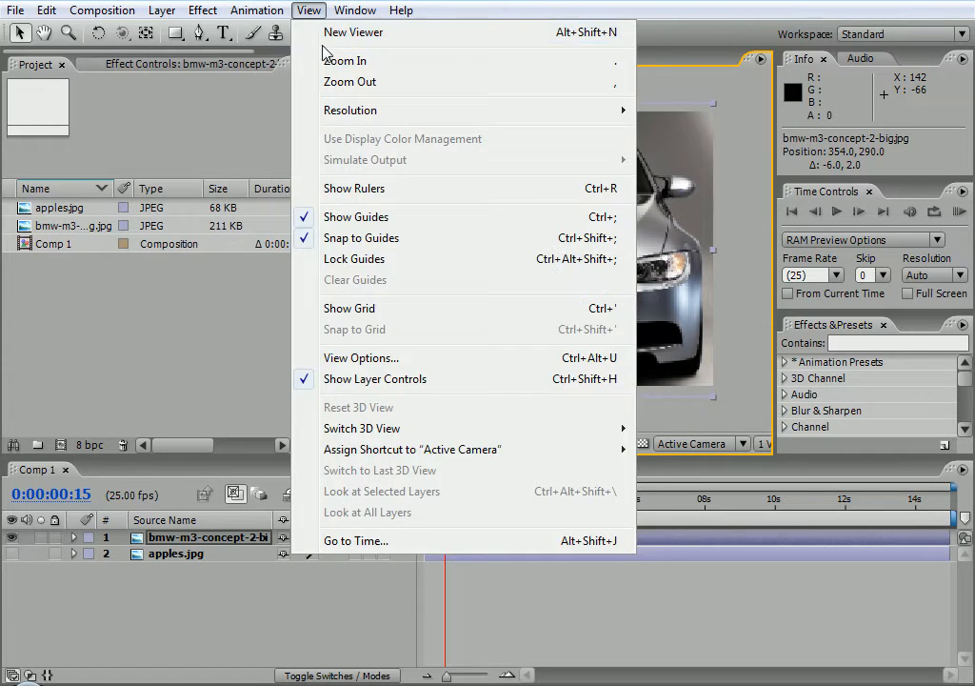
mouse_move(238, 11)
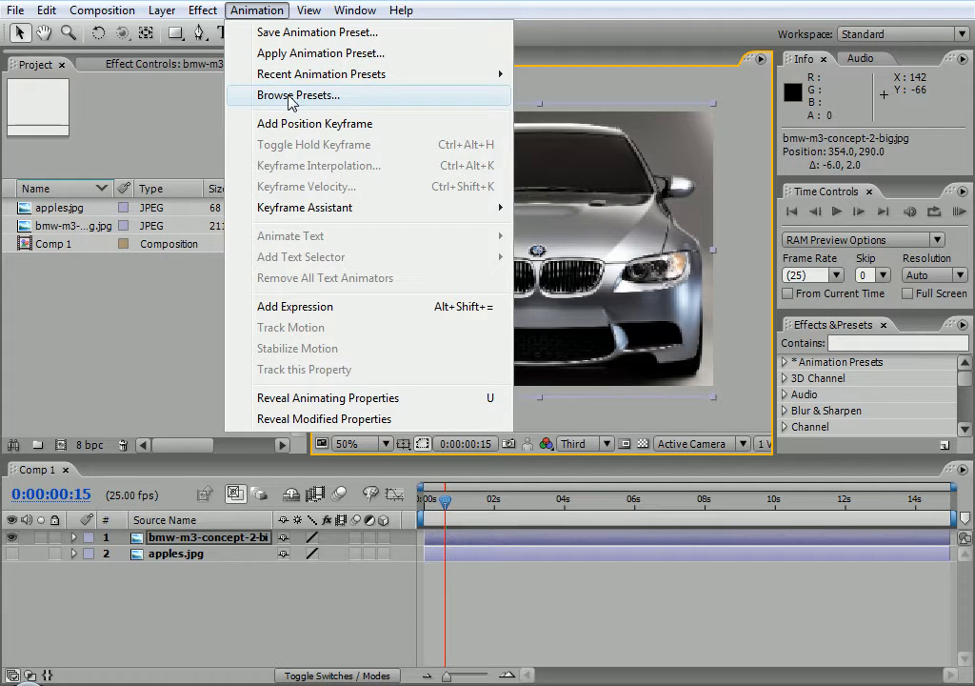
left_click(290, 97)
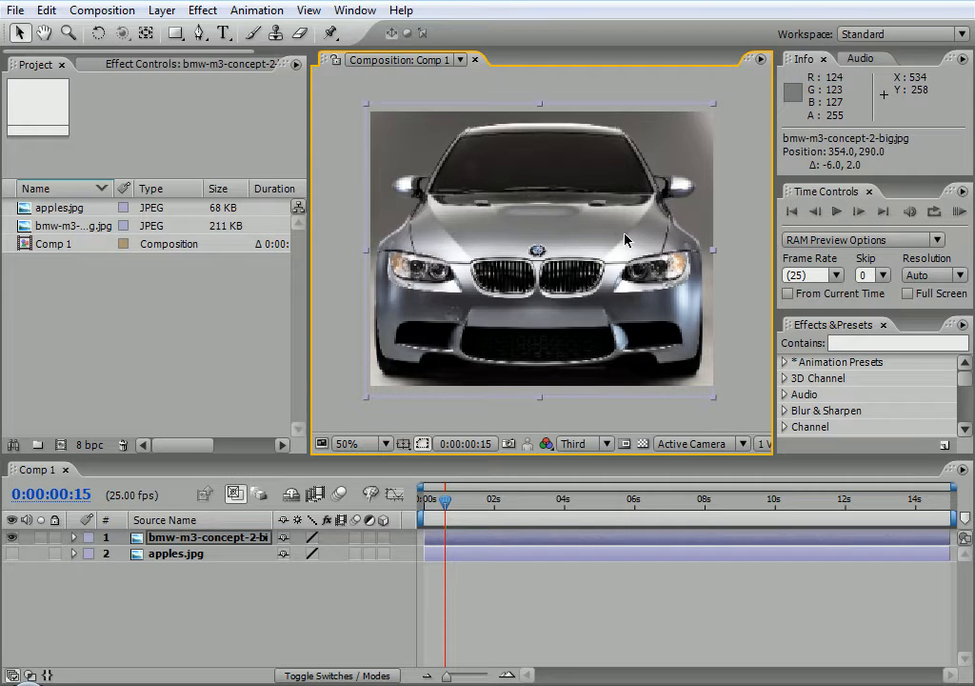
key("alt+Tab")
key("alt+Tab")
key("alt+Tab")
key("alt+Tab")
key("alt+Tab")
key("alt+Tab")
key("alt+Tab")
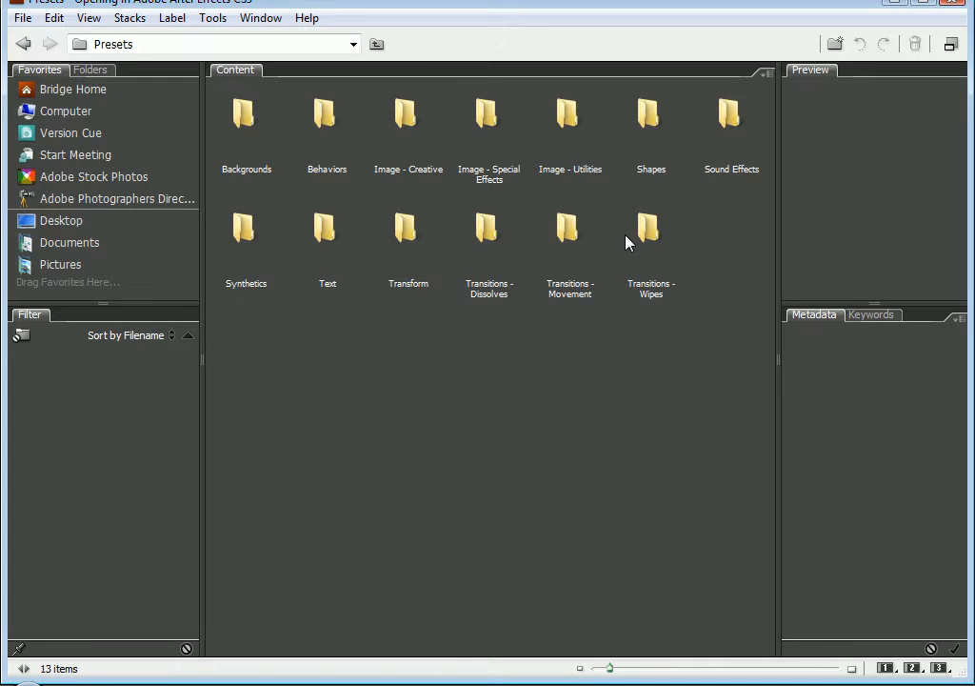
Step: Preview the Magma, Green Crystals and Indigestion presets in the Backgrounds folder, and apply Green Crystals.ffx to the car layer
left_click(240, 118)
double_click(239, 114)
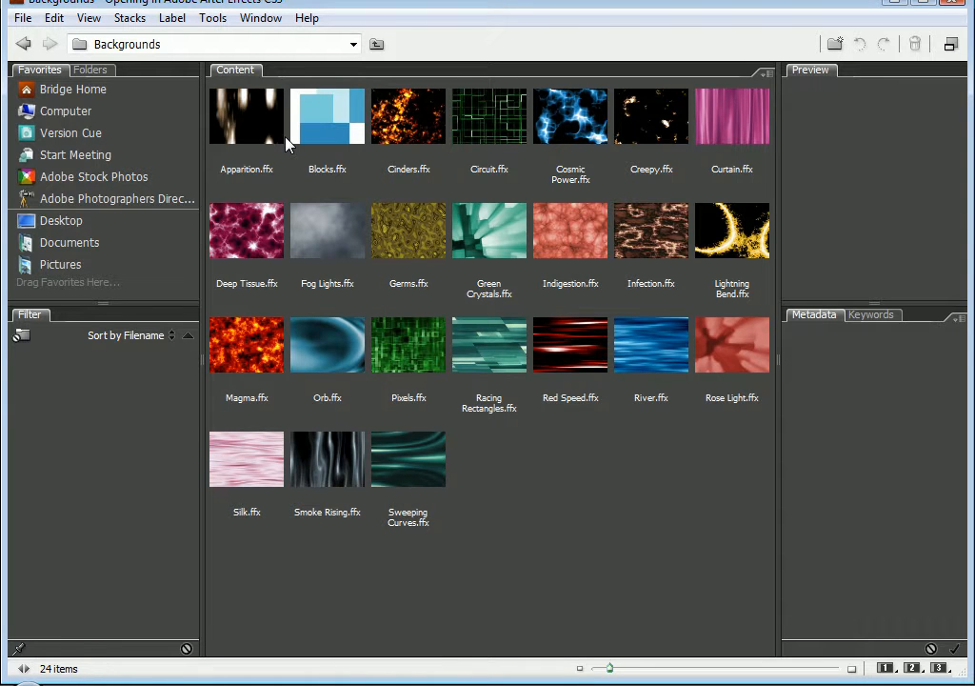
left_click(236, 357)
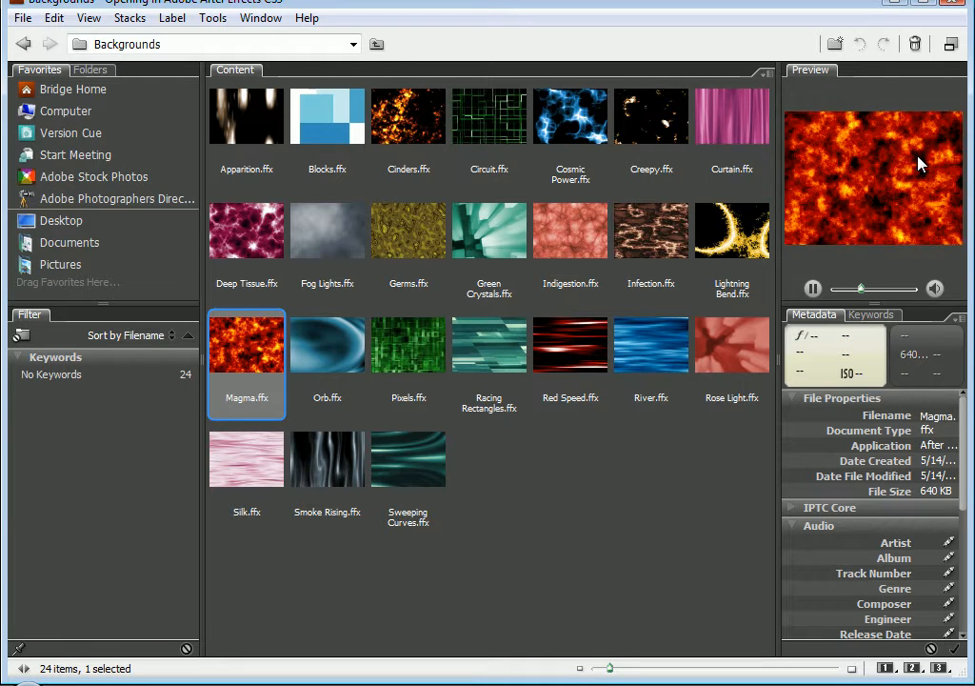
left_click(453, 237)
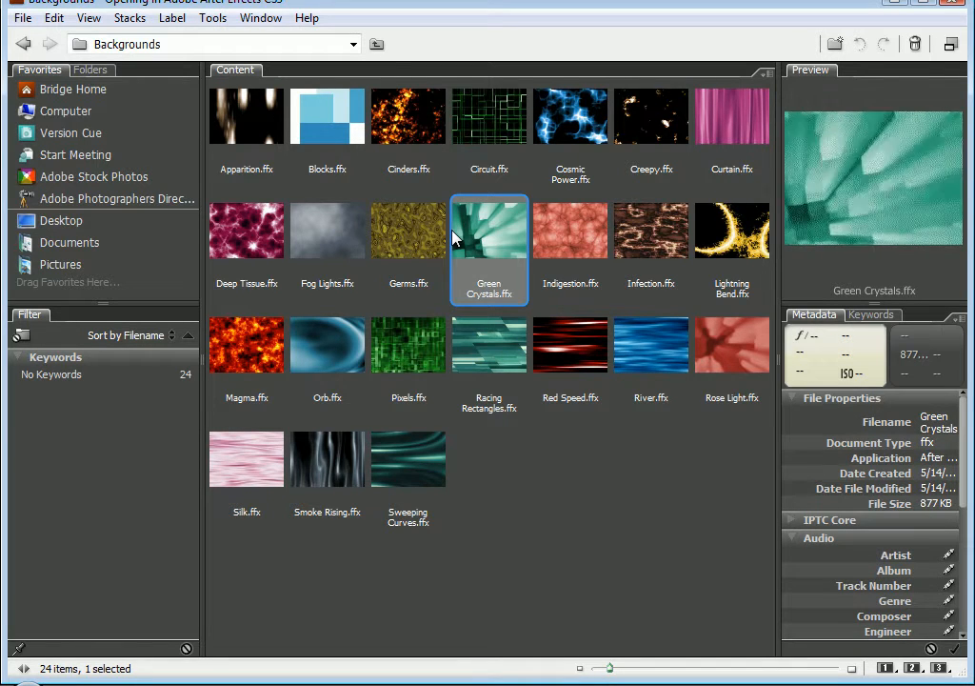
left_click(553, 238)
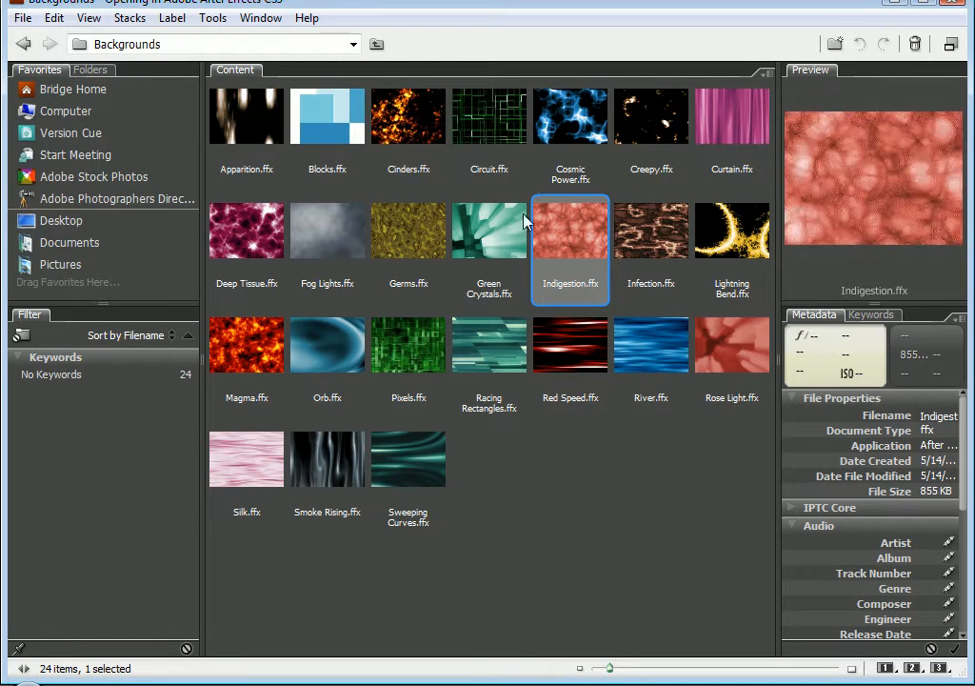
left_click(492, 244)
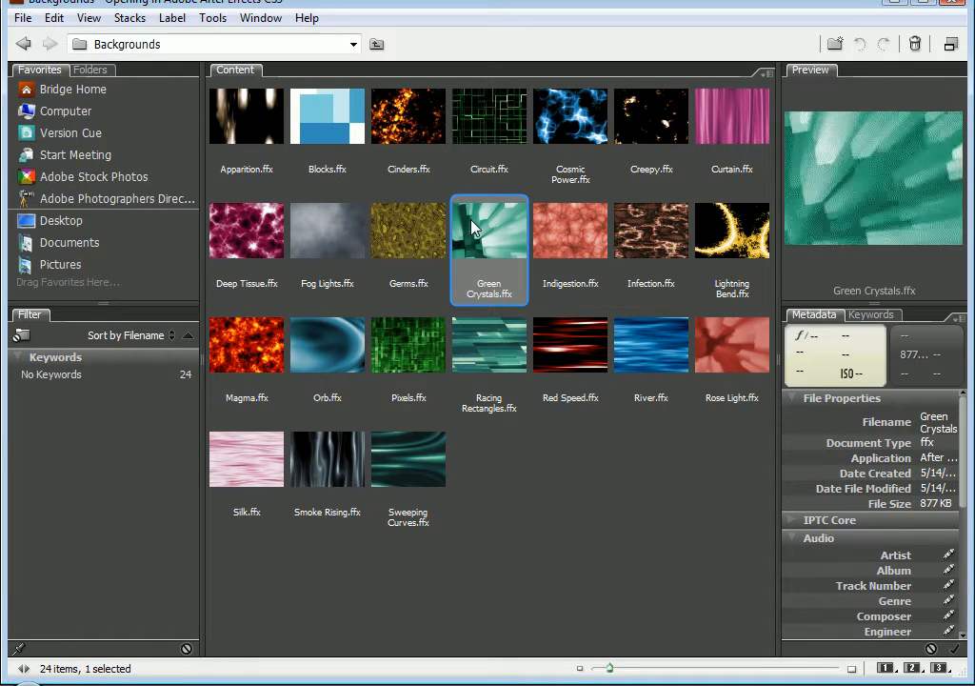
double_click(473, 233)
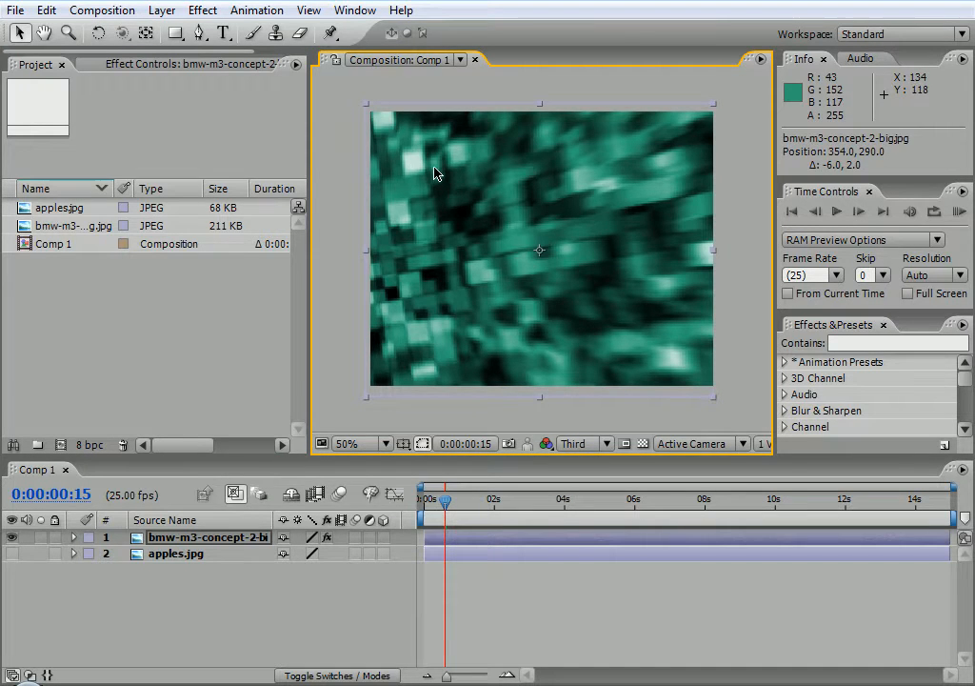
Step: Reveal the car layer's effects and disable Fractal Noise, Fast Blur, Radial Blur and Tritone to compare the original image
left_click(76, 538)
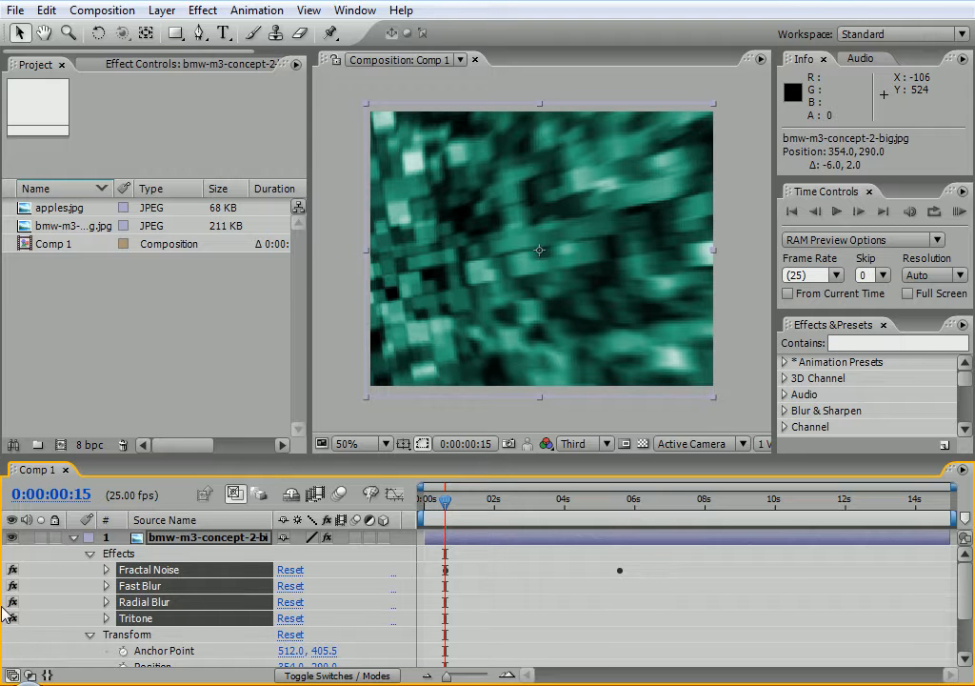
left_click_drag(9, 619, 13, 572)
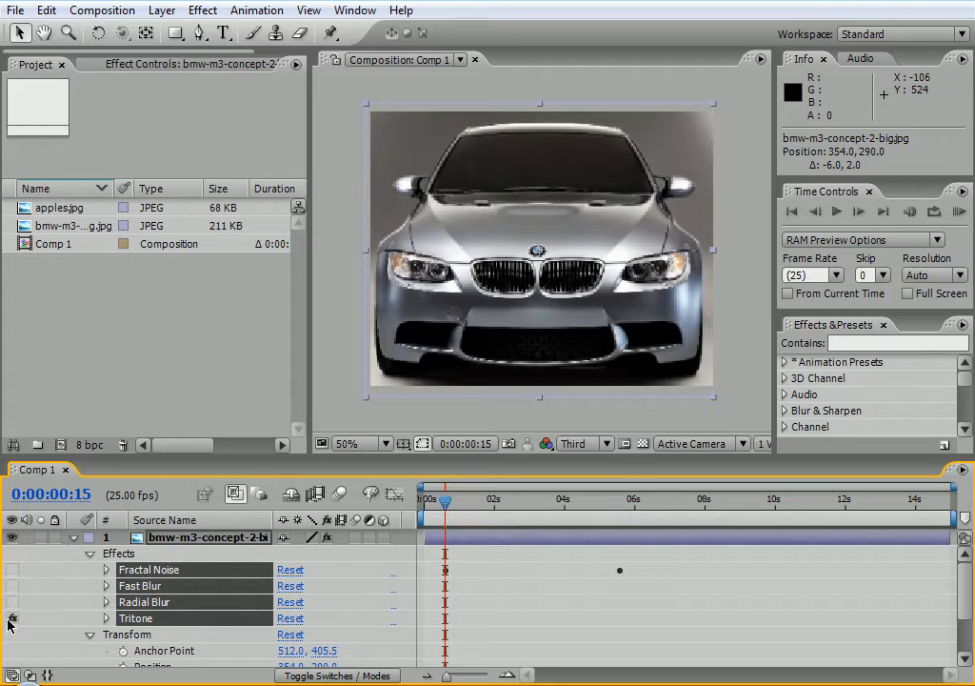
left_click(8, 619)
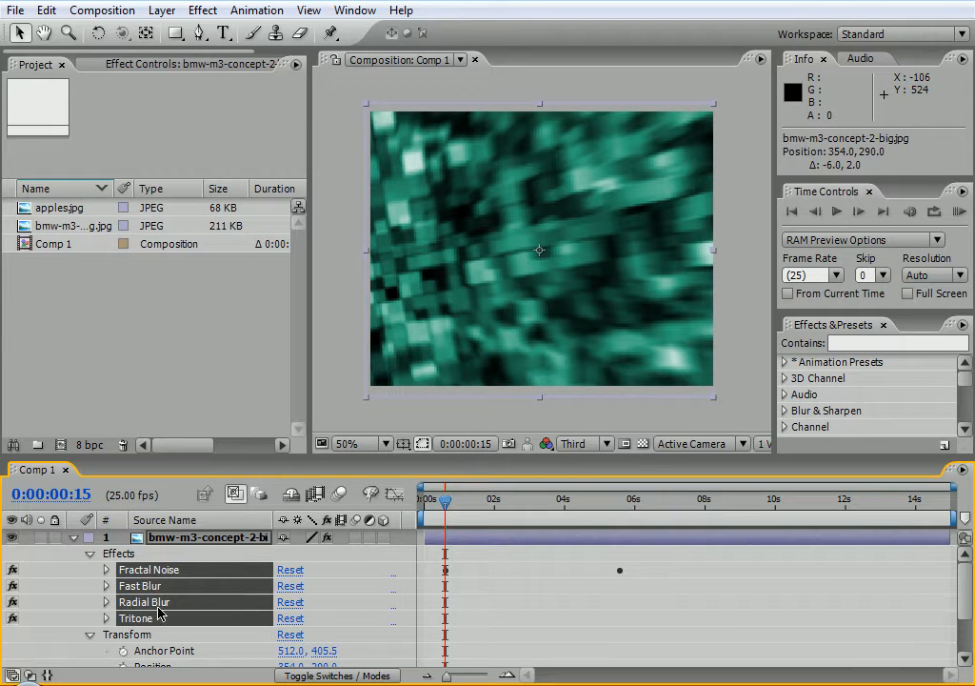
left_click(12, 600)
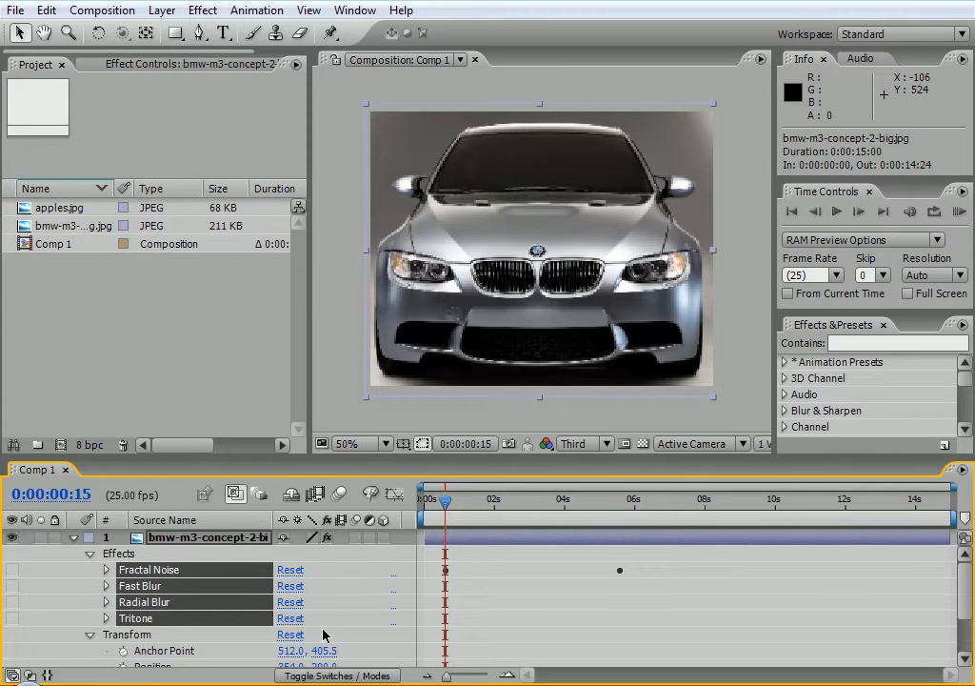
Step: Re-enable only the Tritone effect on the car layer and set its Midtones color to purple 6309EA
left_click(133, 618)
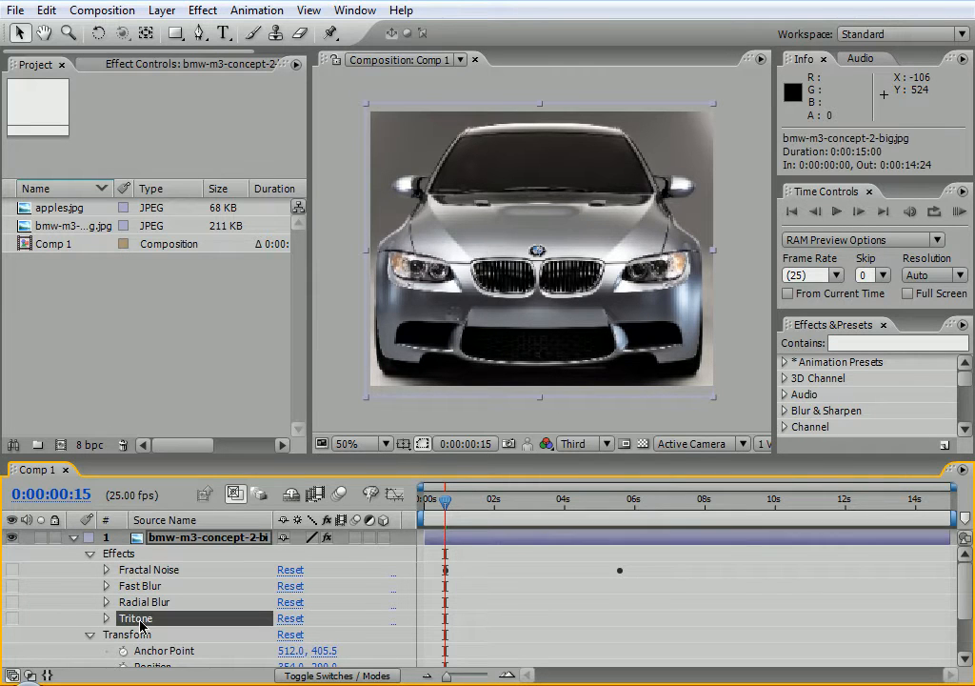
left_click(13, 620)
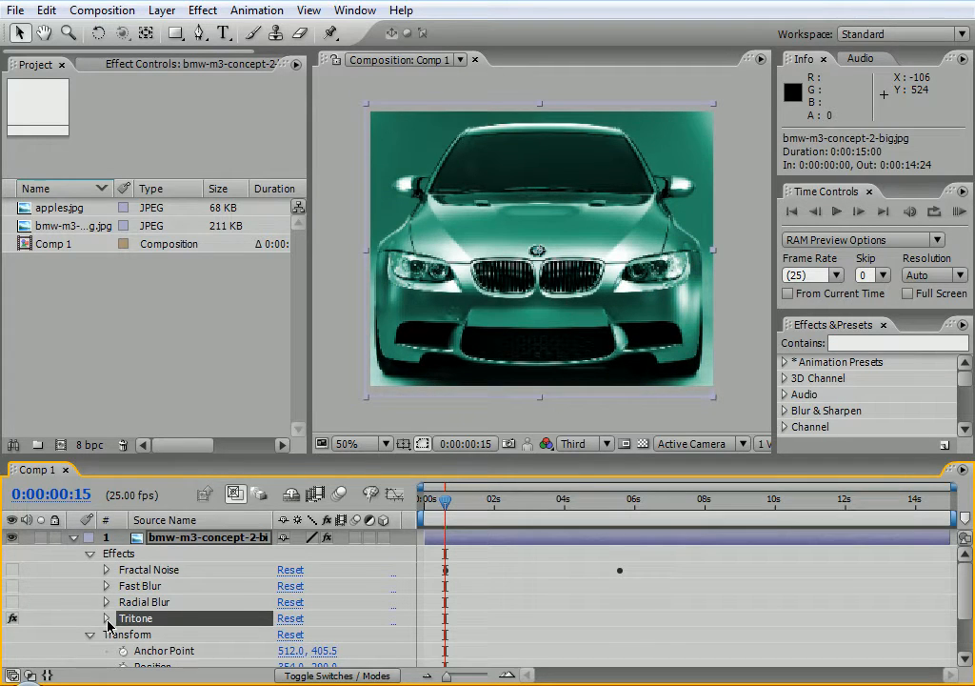
left_click(106, 619)
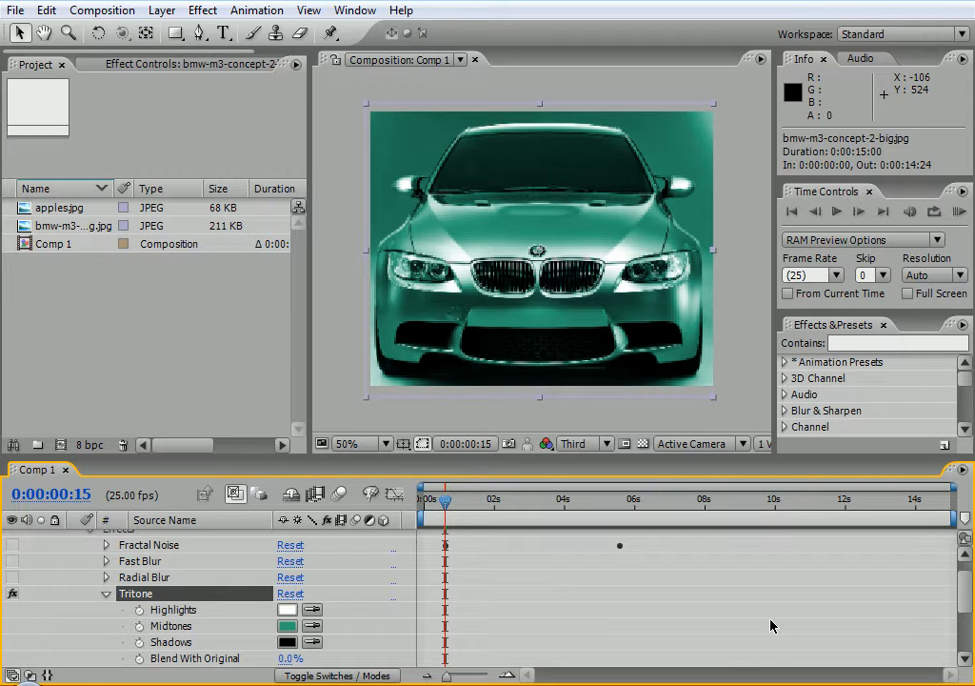
mouse_move(959, 597)
left_mouse_down()
mouse_move(958, 620)
mouse_move(959, 603)
left_mouse_up()
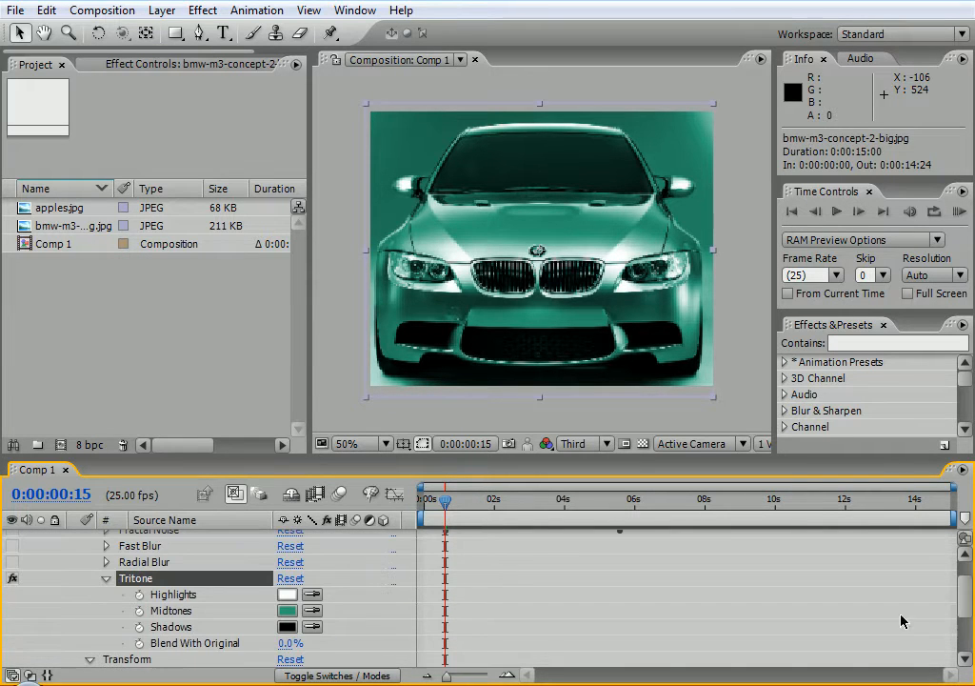
left_click(287, 610)
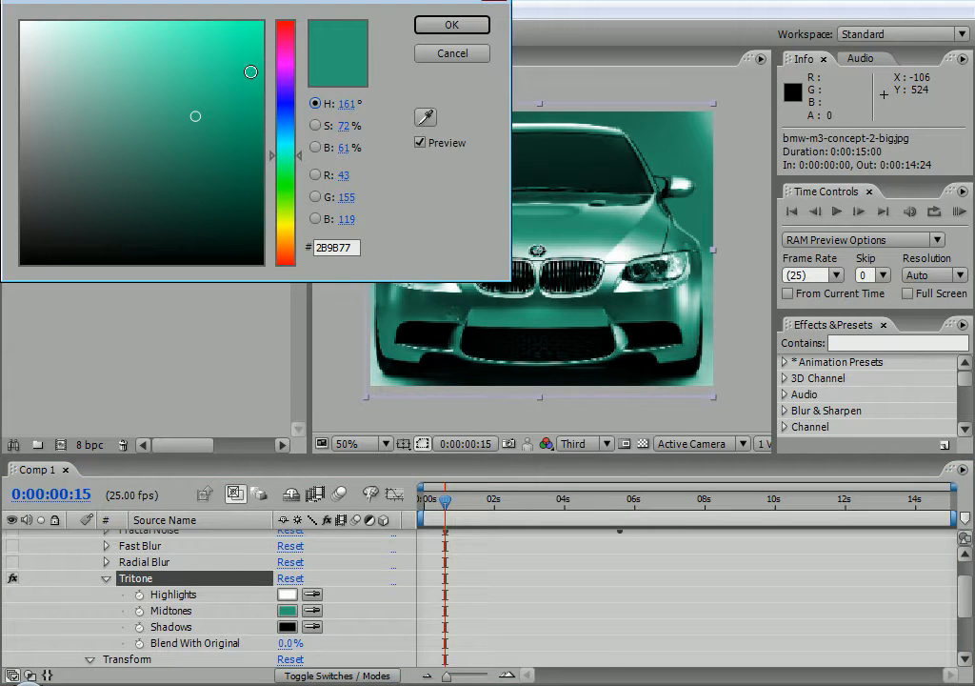
left_click(286, 87)
left_click(253, 41)
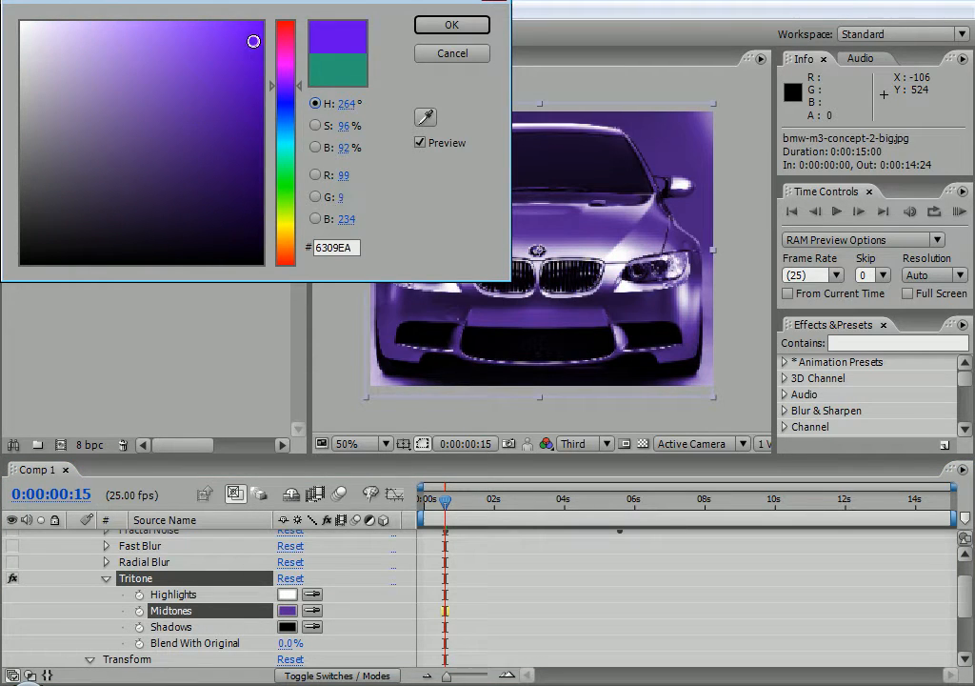
left_click(447, 28)
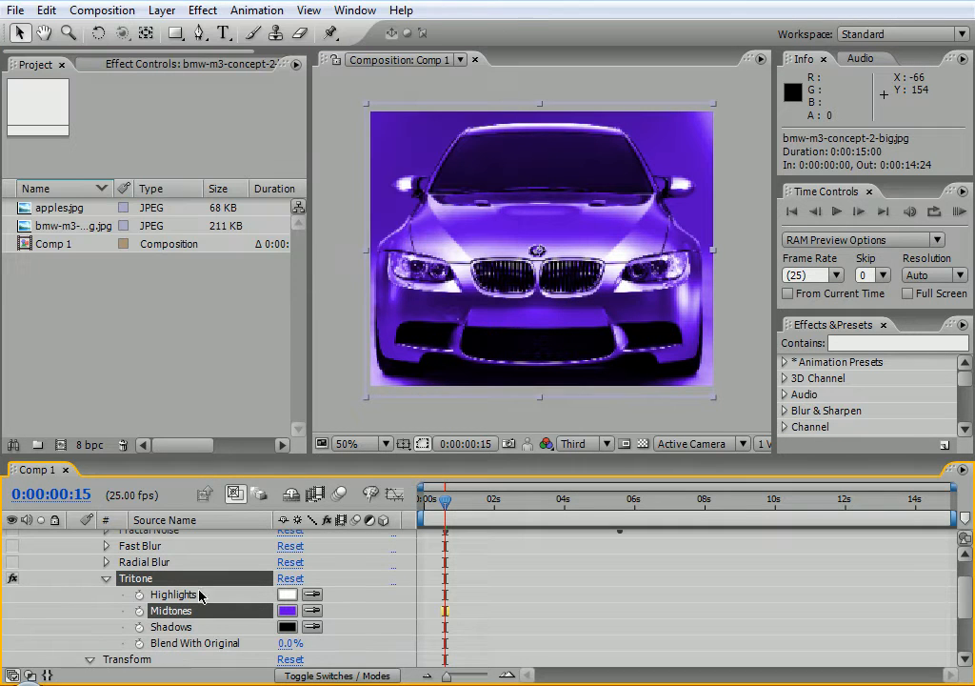
left_click(106, 578)
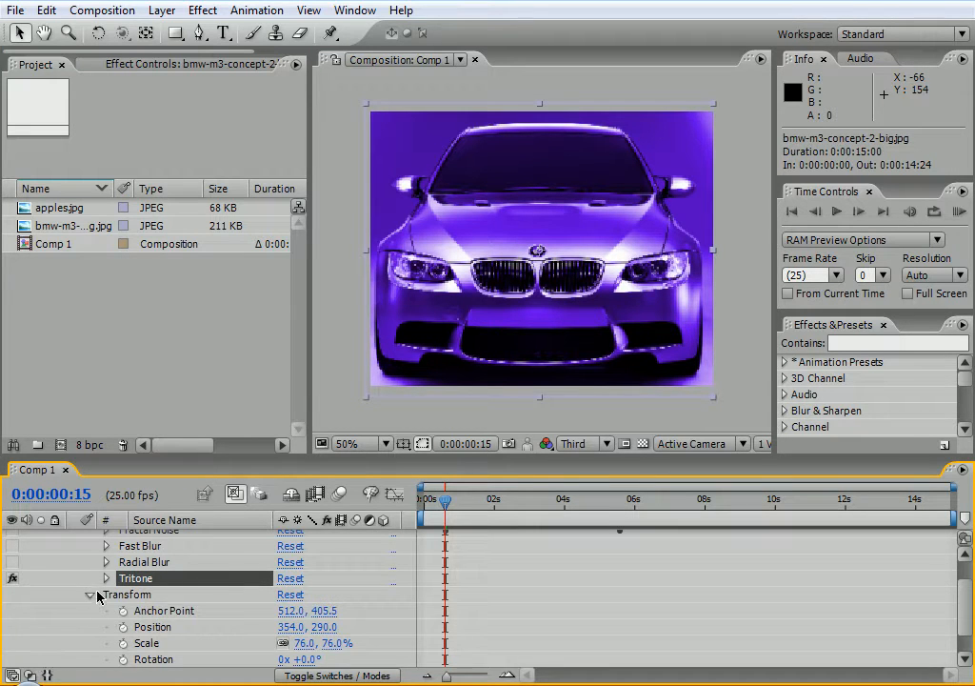
Step: Re-enable the Radial Blur effect on the car layer and open its settings in Effect Controls
scroll(952, 628, "up", 2)
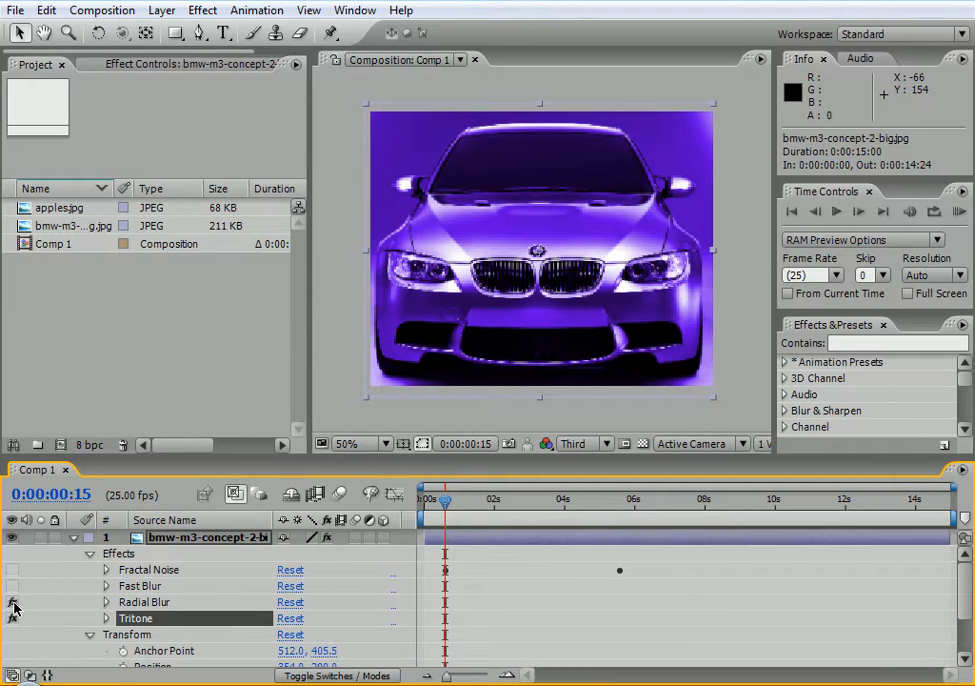
left_click(14, 603)
left_click(146, 603)
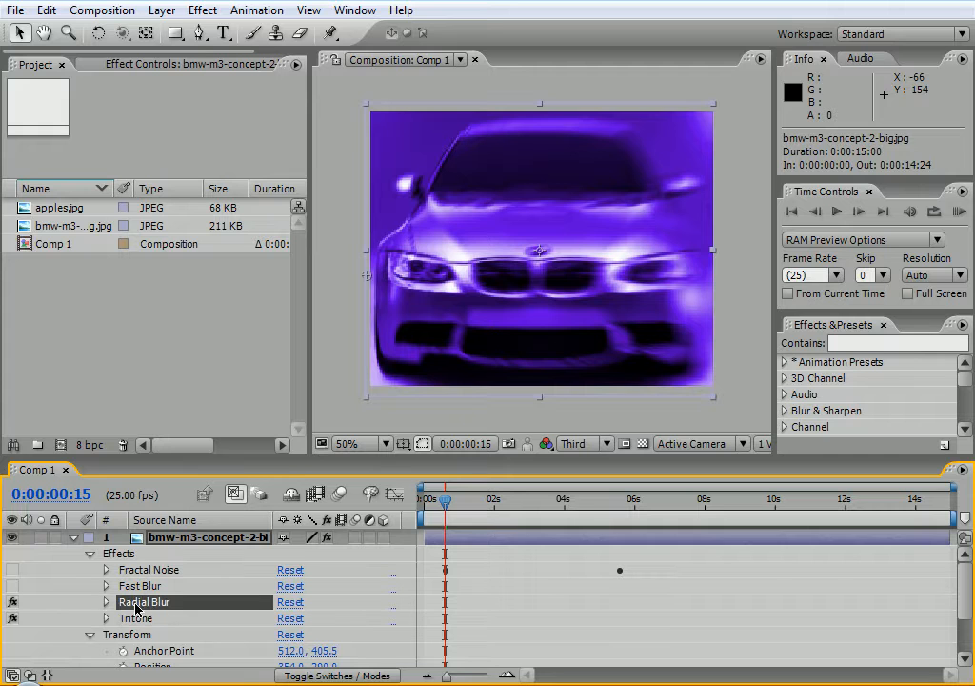
left_click(107, 602)
mouse_move(965, 593)
left_mouse_down()
mouse_move(964, 618)
mouse_move(964, 599)
left_mouse_up()
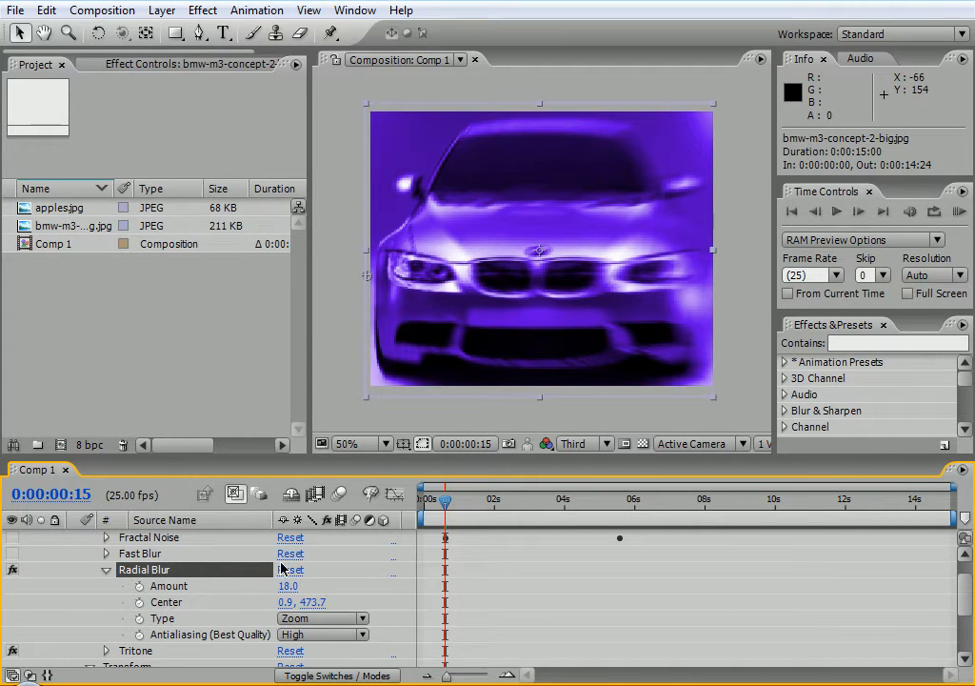
double_click(158, 573)
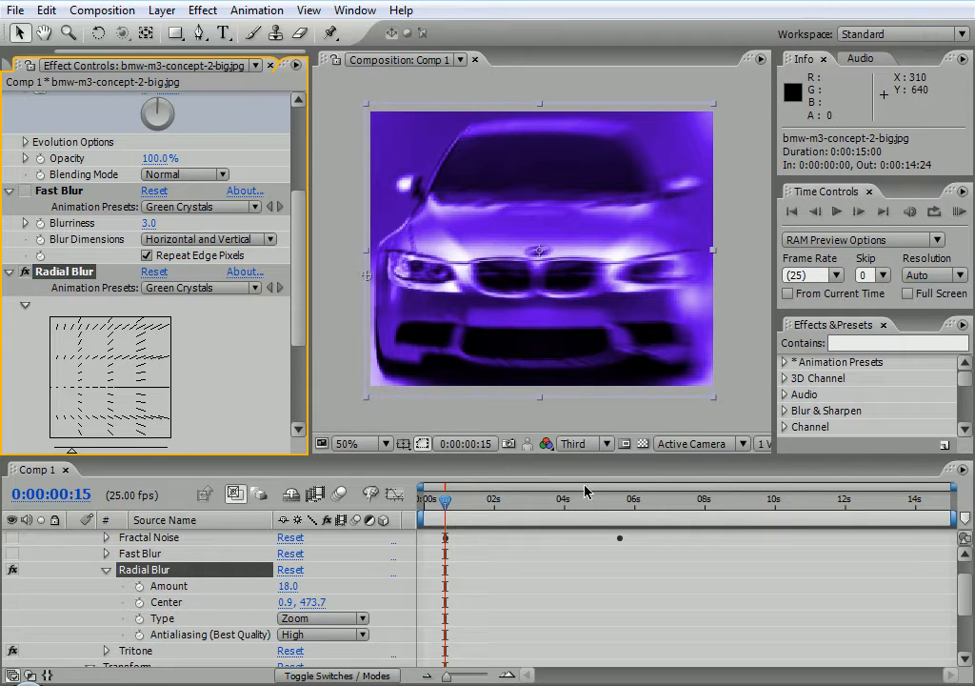
Step: Re-enable Fast Blur and Fractal Noise on the car layer, and scrub the current time to 0:00:01:20
left_click_drag(443, 505, 548, 507)
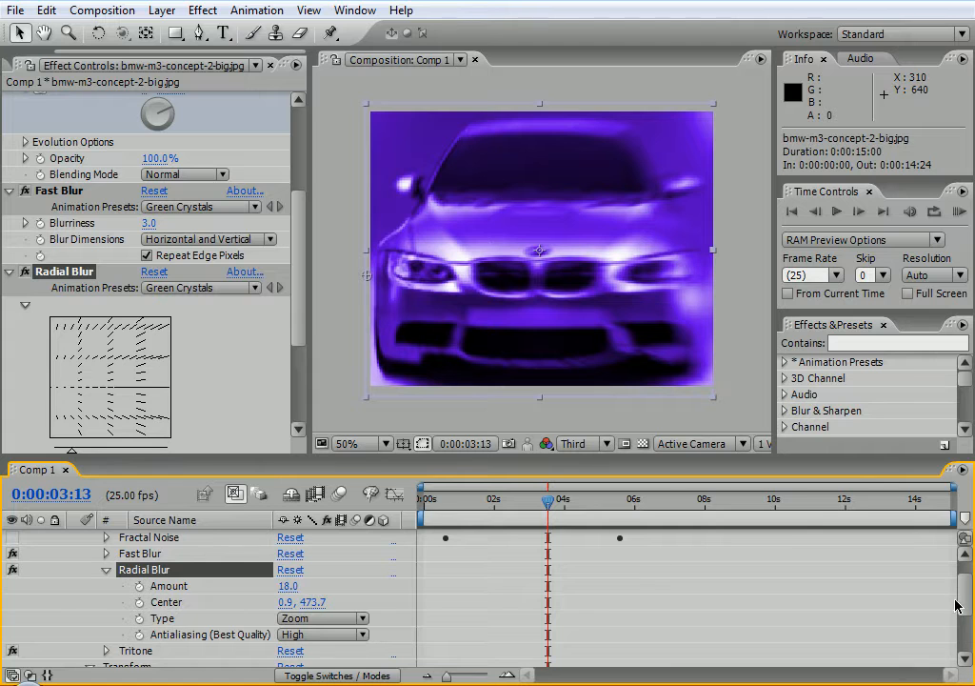
scroll(963, 604, "up", 1)
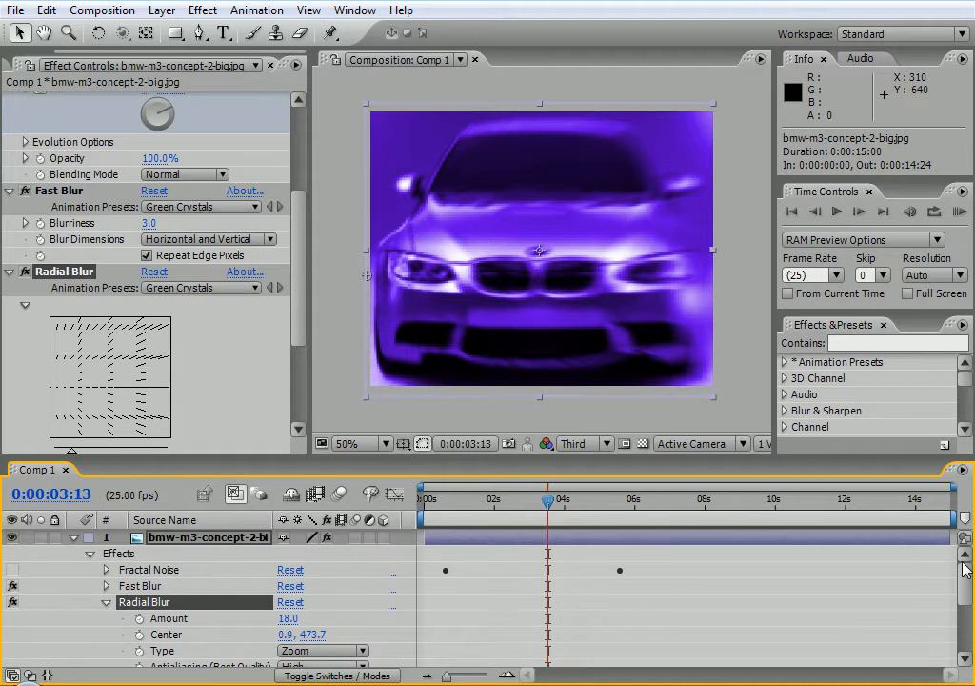
left_click(12, 569)
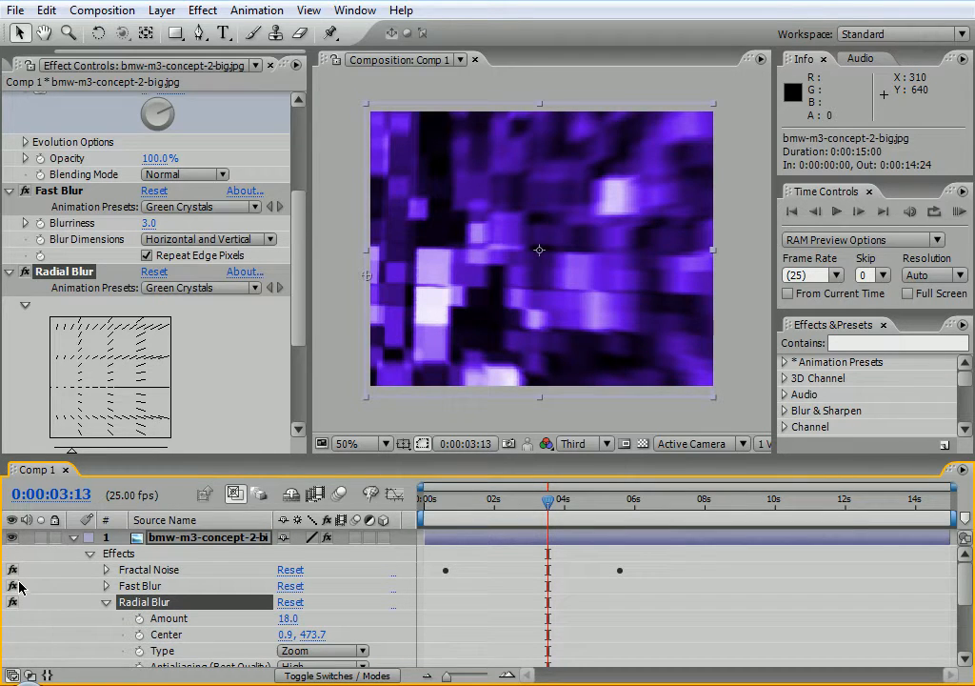
left_click_drag(547, 500, 487, 503)
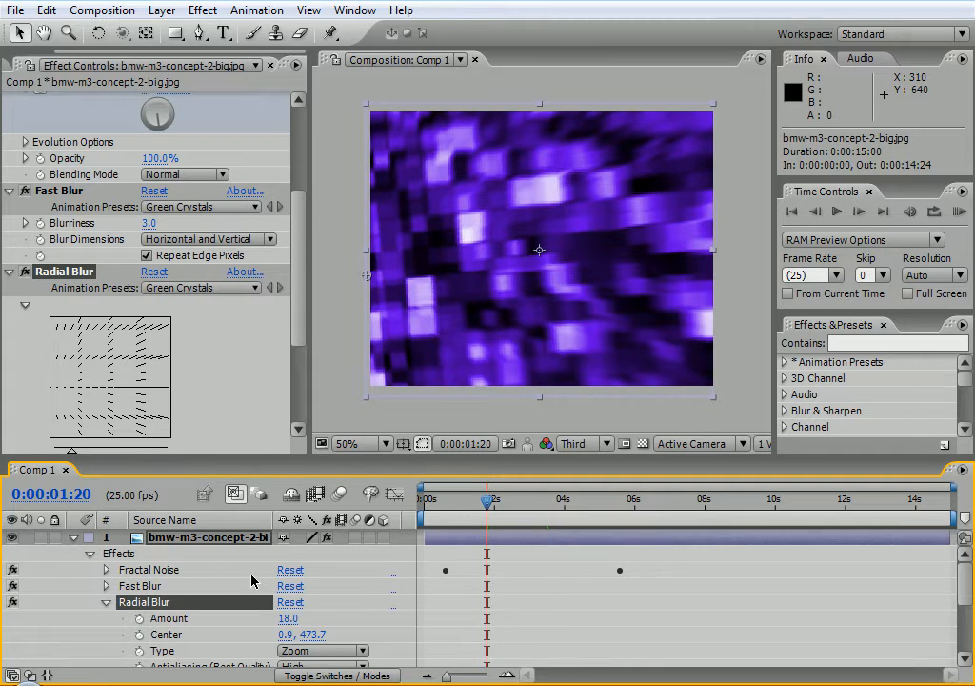
Step: Examine the Fractal Noise settings and the keyframes of its Evolution property on the car layer
left_click(187, 570)
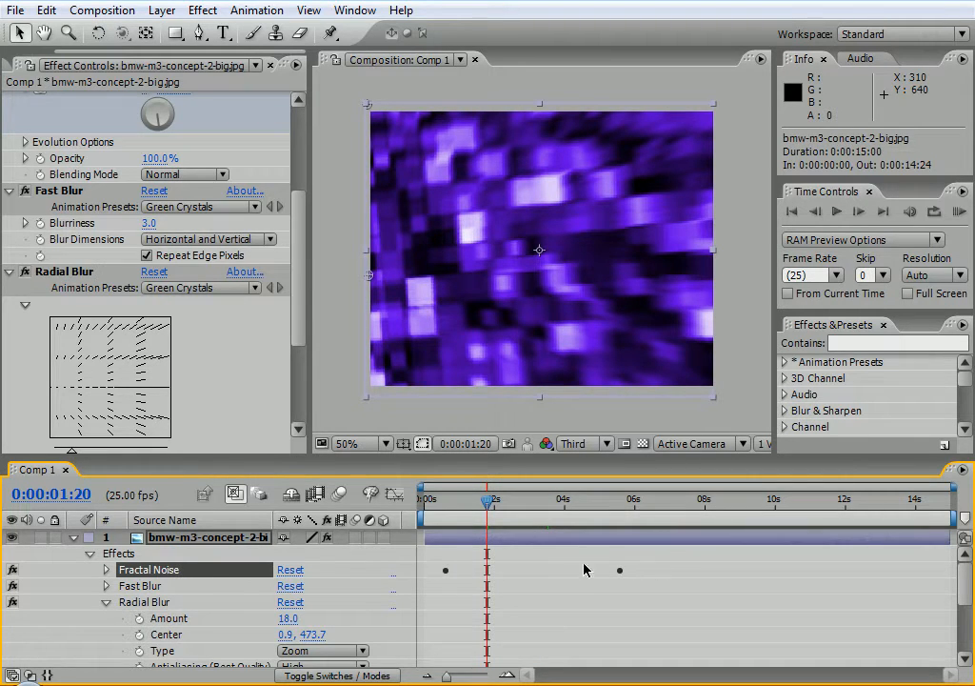
left_click(106, 569)
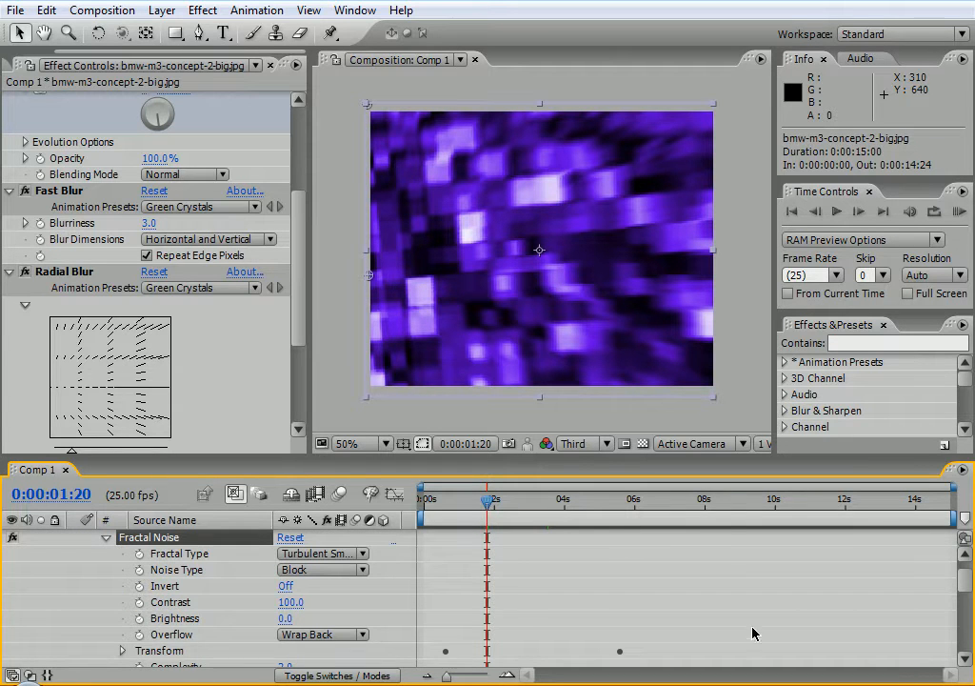
scroll(960, 587, "down", 1)
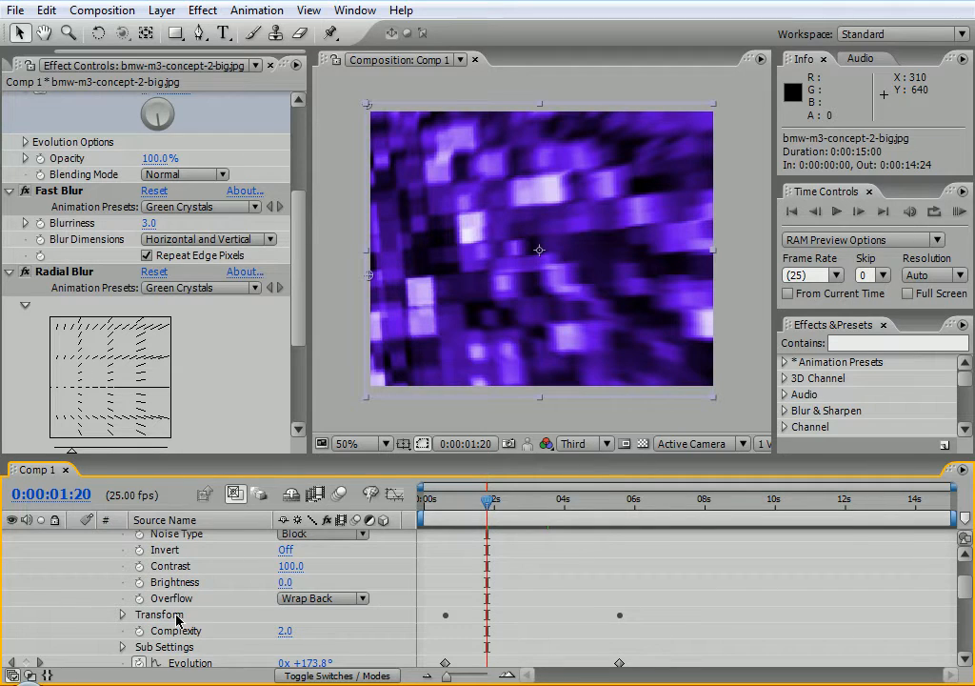
scroll(969, 591, "up", 1)
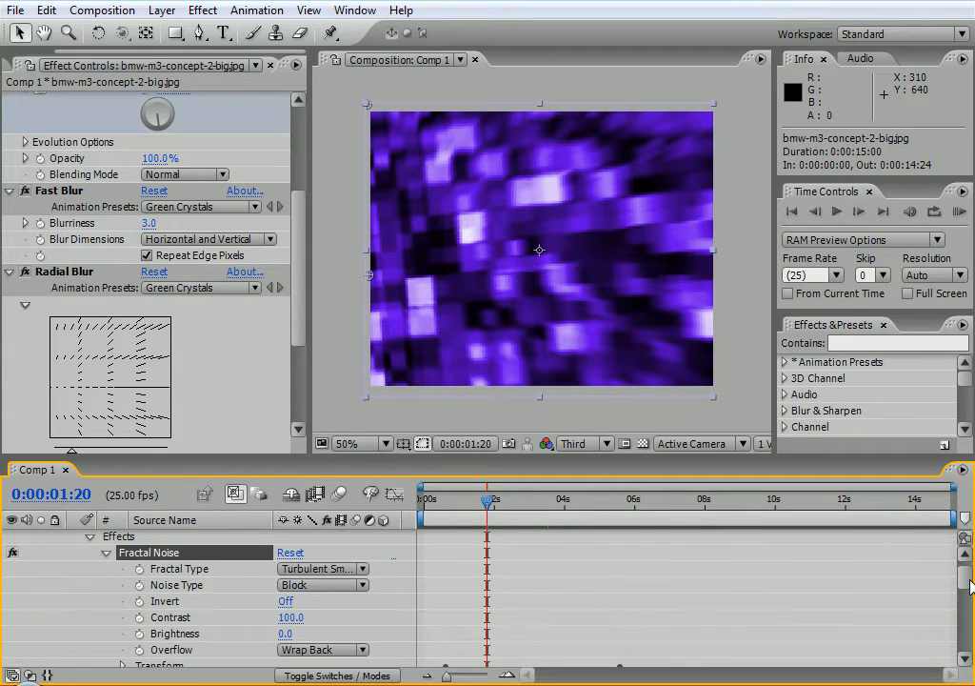
double_click(153, 552)
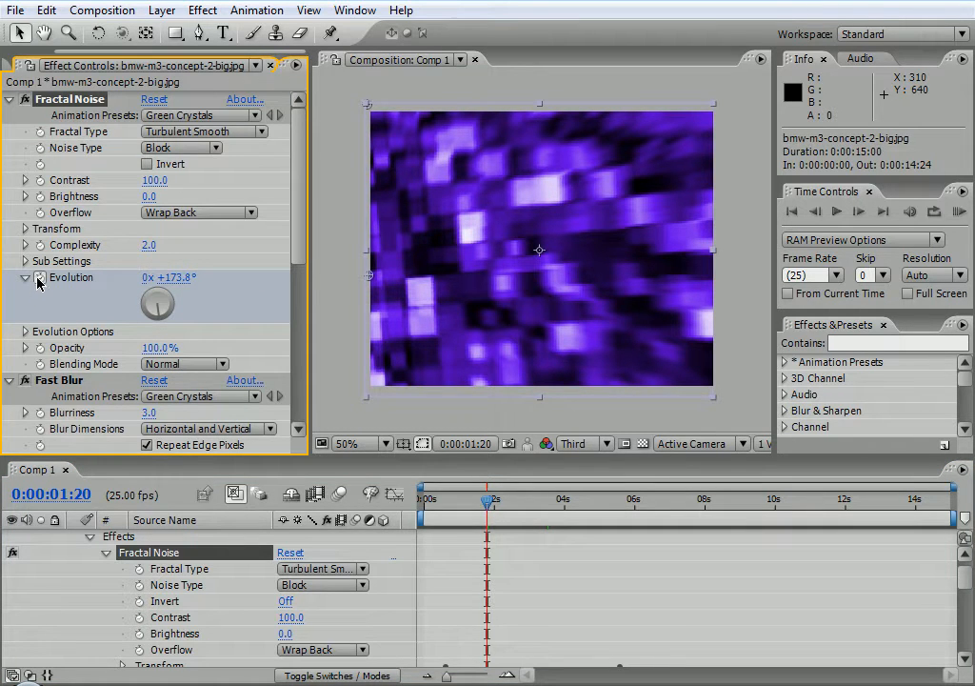
left_click_drag(962, 585, 964, 594)
scroll(969, 619, "down", 3)
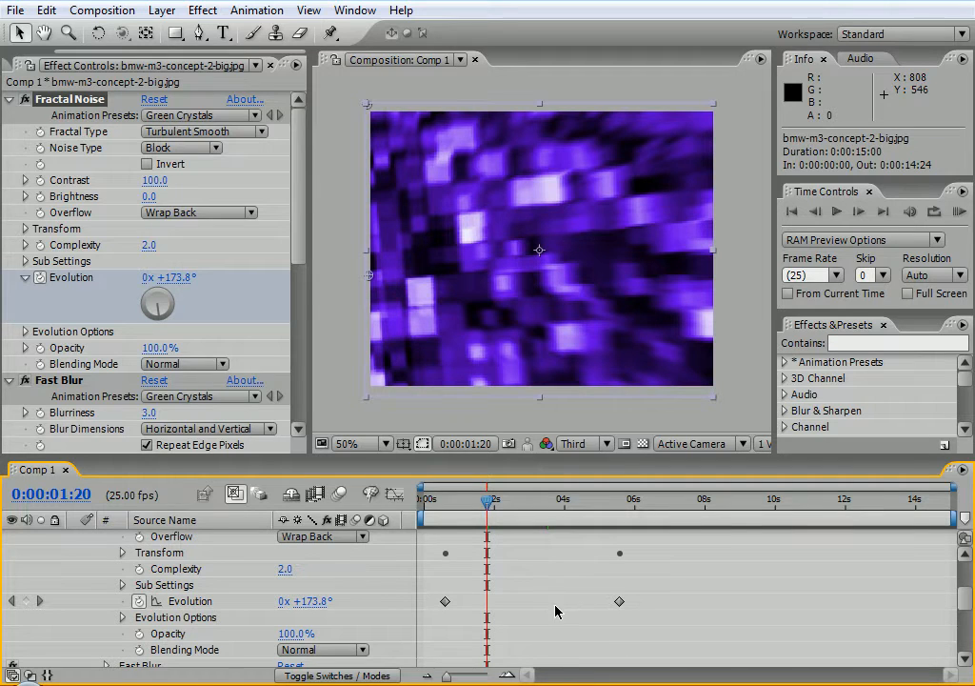
Step: Try the last Evolution keyframe at an earlier time, scrub through the animation, and return the keyframe to 0:00:05:13
left_click_drag(619, 602, 507, 601)
key("Page_Up")
left_click_drag(470, 507, 532, 506)
left_click_drag(509, 607, 619, 602)
left_click_drag(536, 503, 503, 540)
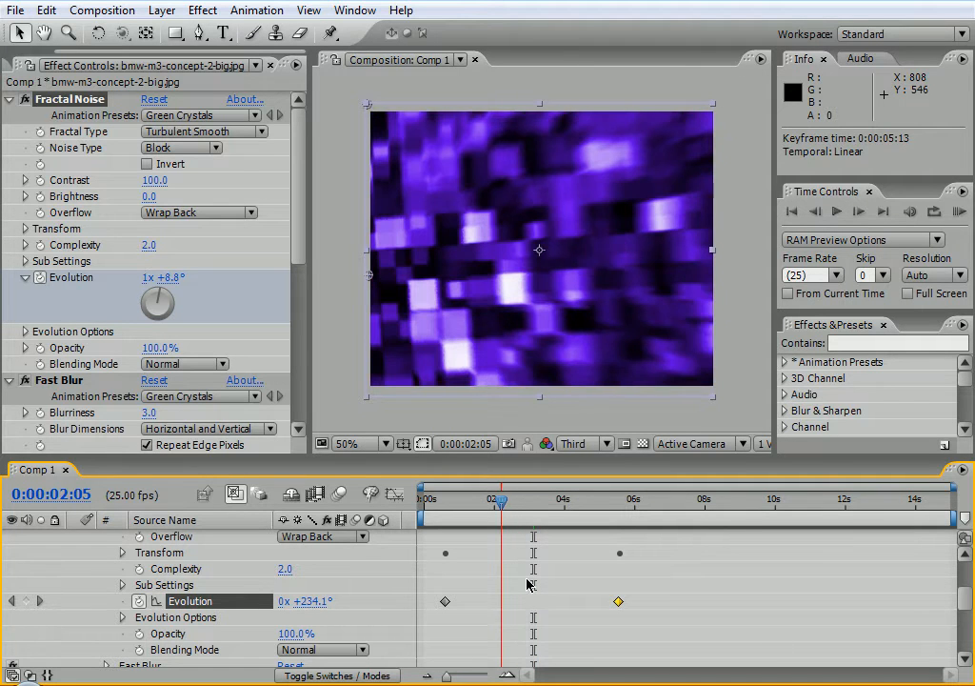
Step: Collapse the car layer's effect and transform properties, and delete the layer from the composition
left_click_drag(964, 611, 966, 560)
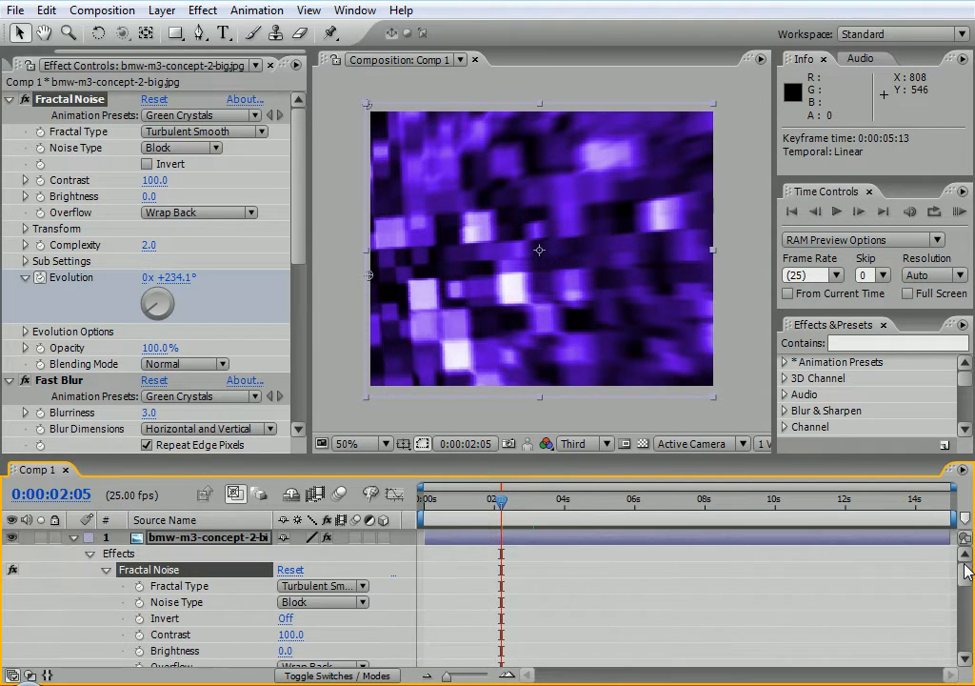
left_click(106, 569)
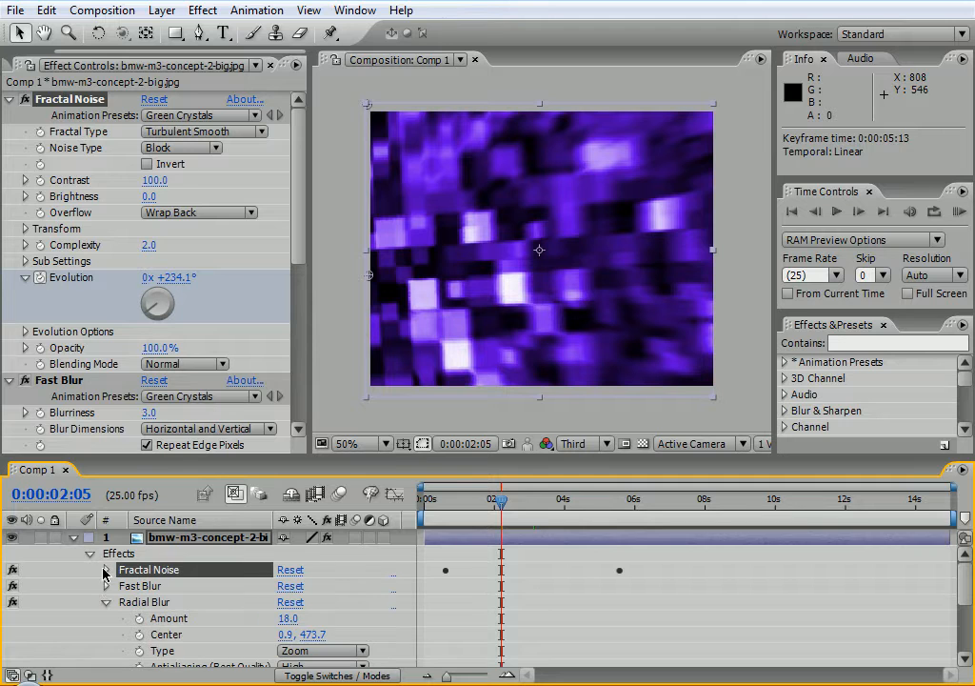
left_click(105, 610)
left_click(107, 604)
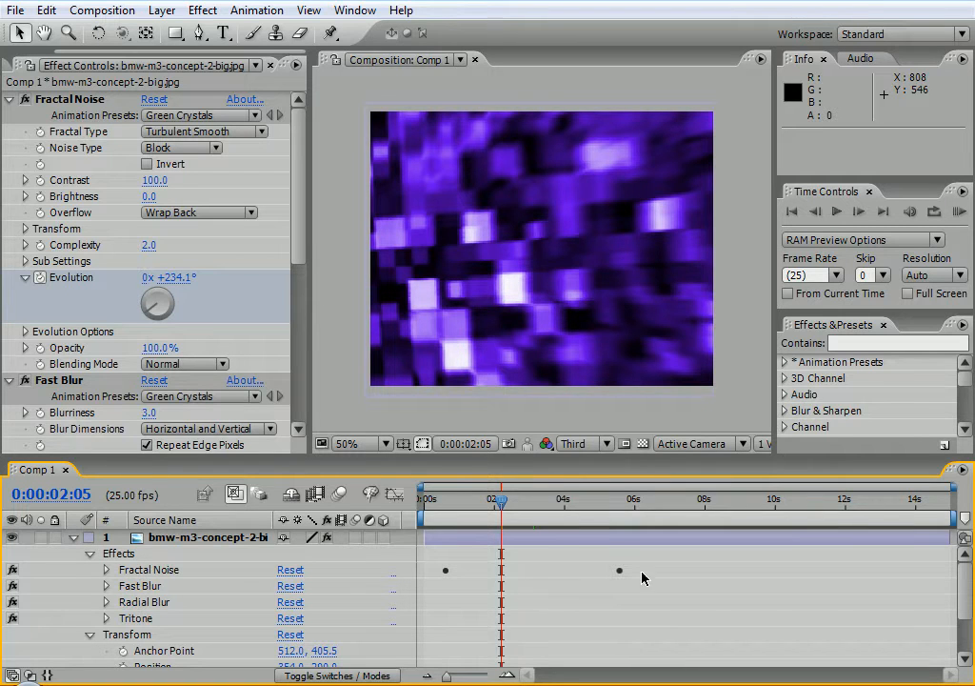
left_click(91, 553)
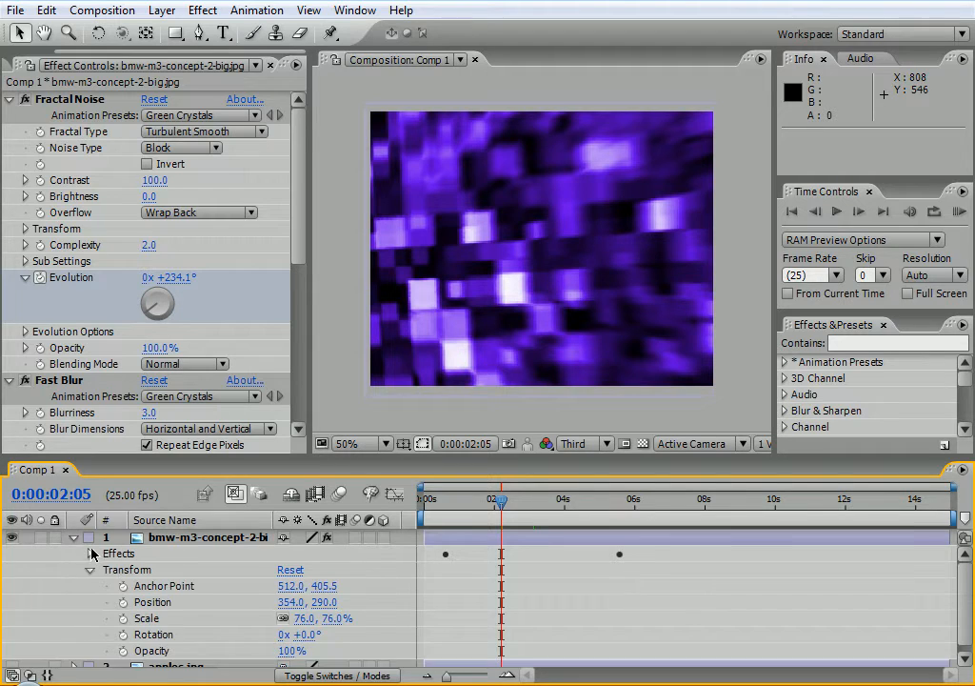
left_click(89, 570)
left_click(199, 539)
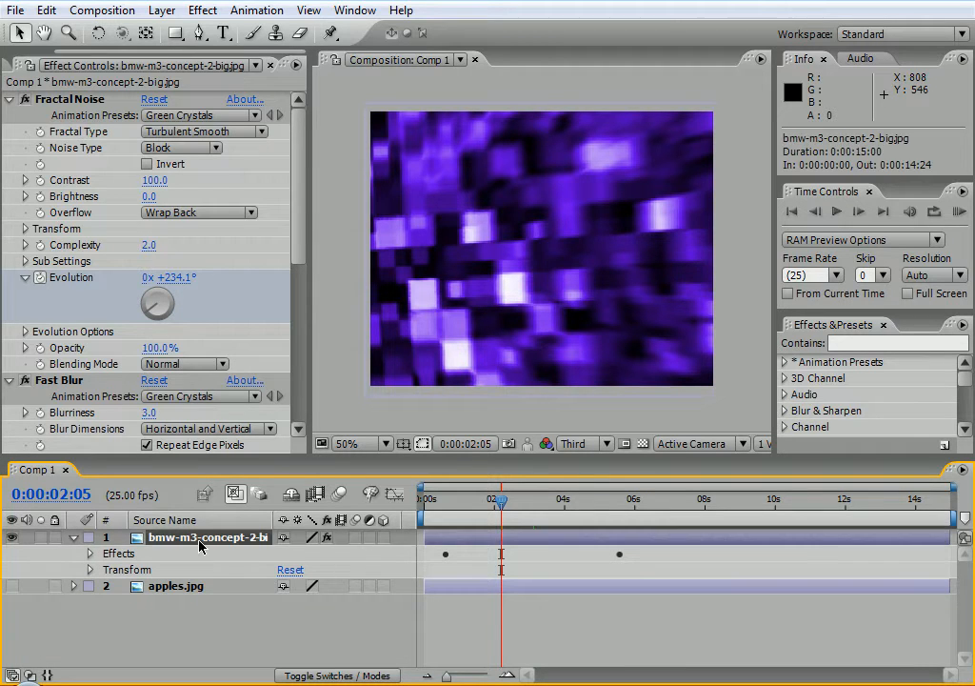
key("Delete")
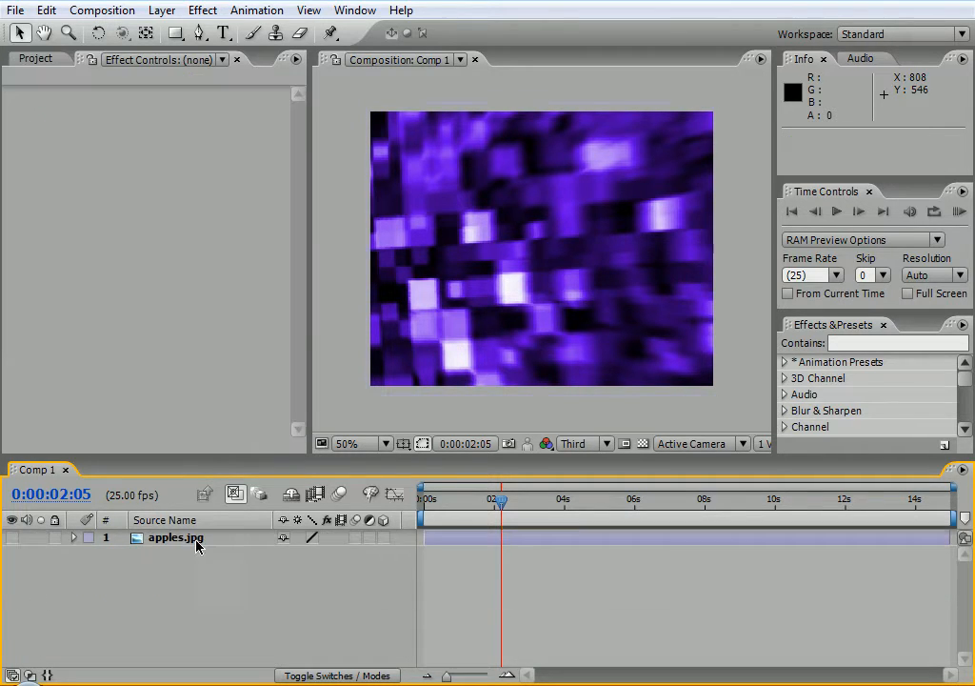
Step: Create a text layer reading "Animation" in the composition with the Type tool
left_click(124, 174)
left_click(36, 58)
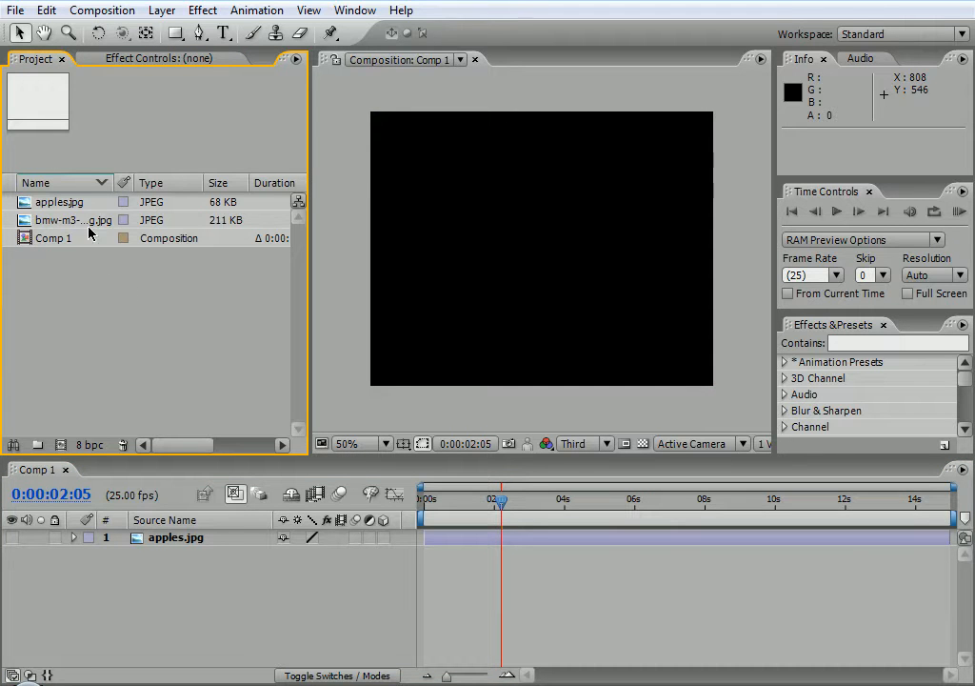
left_click(225, 35)
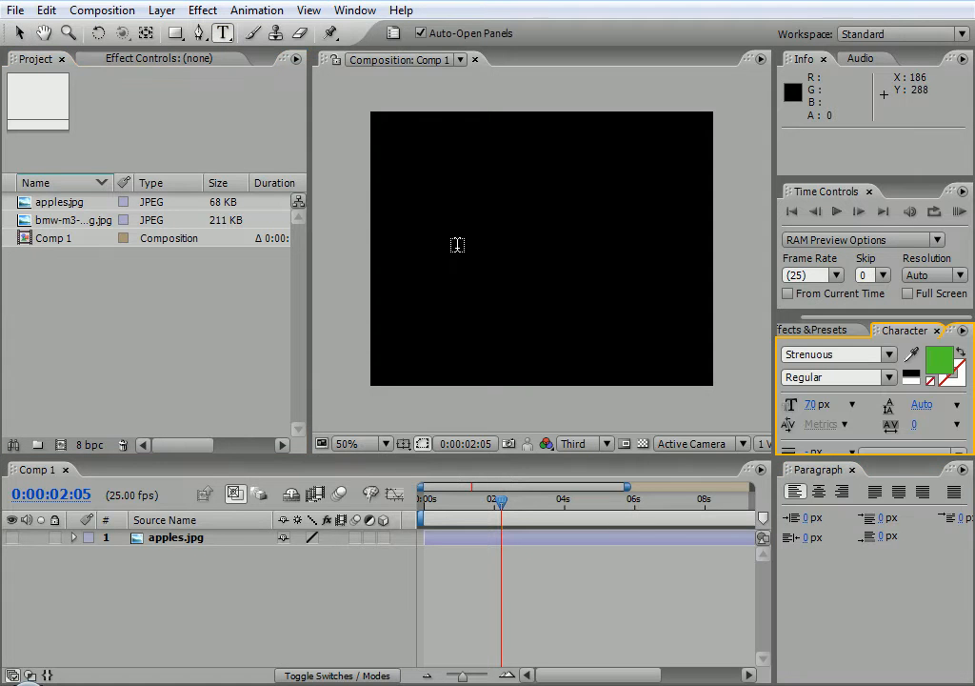
left_click(427, 238)
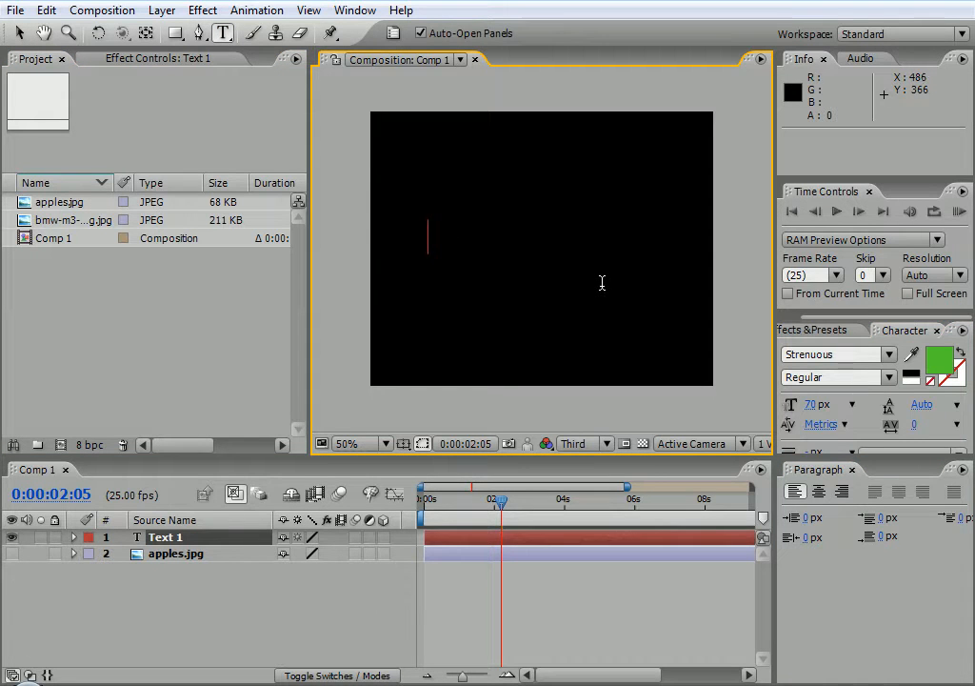
type("Anm")
key("BackSpace")
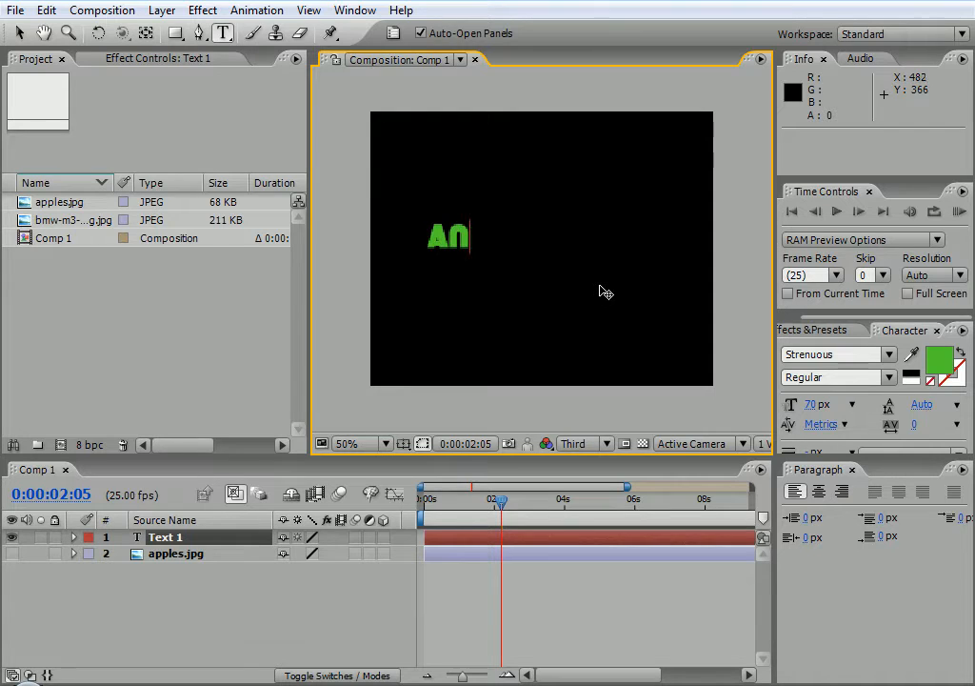
type("imaTUiB")
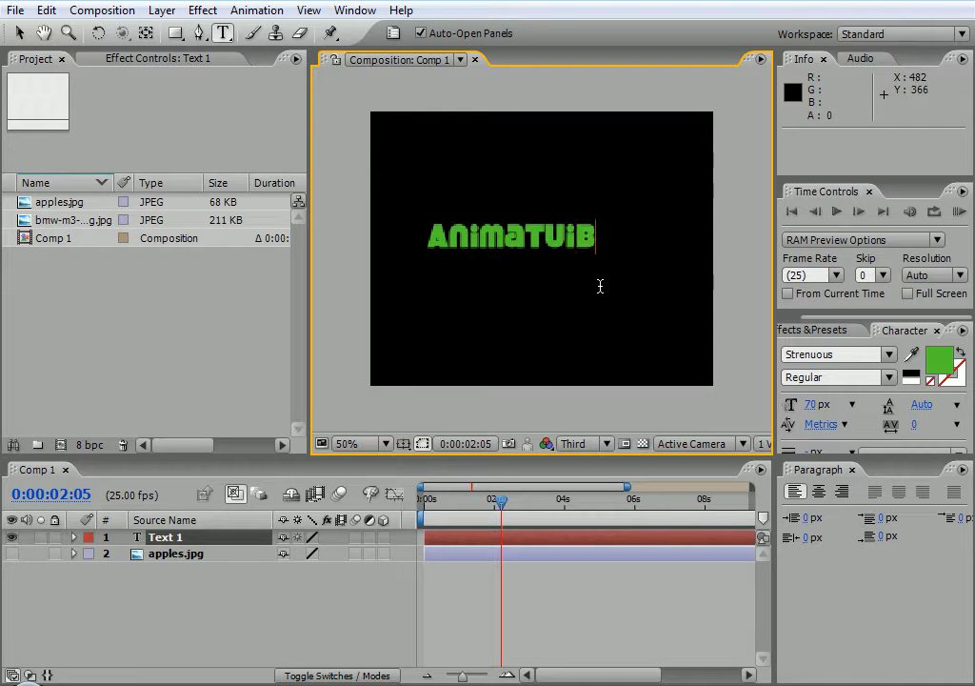
key("BackSpace")
key("BackSpace")
key("BackSpace")
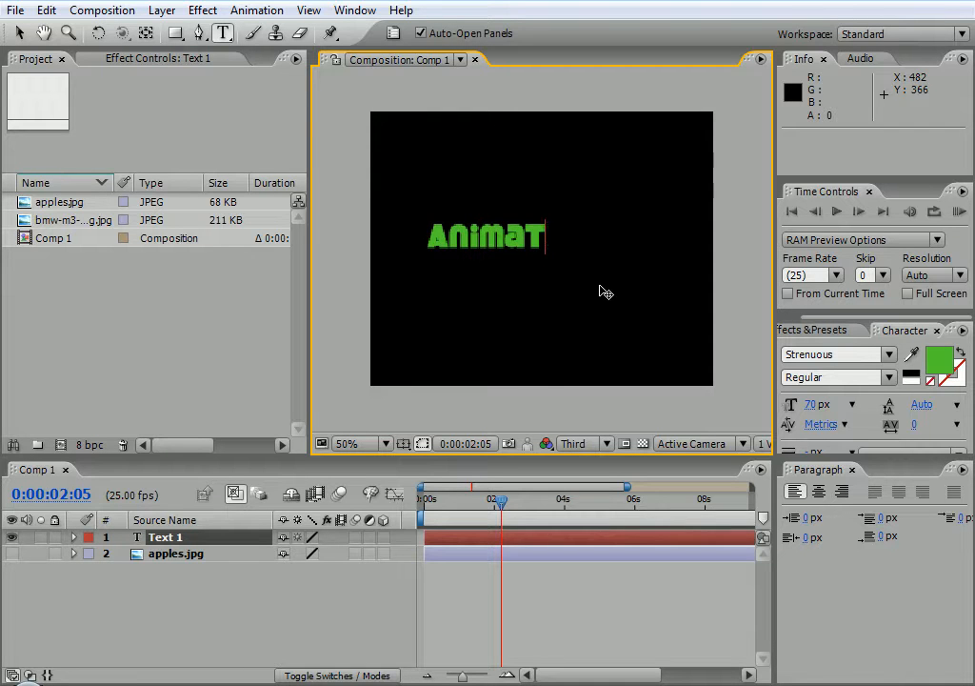
type("ion")
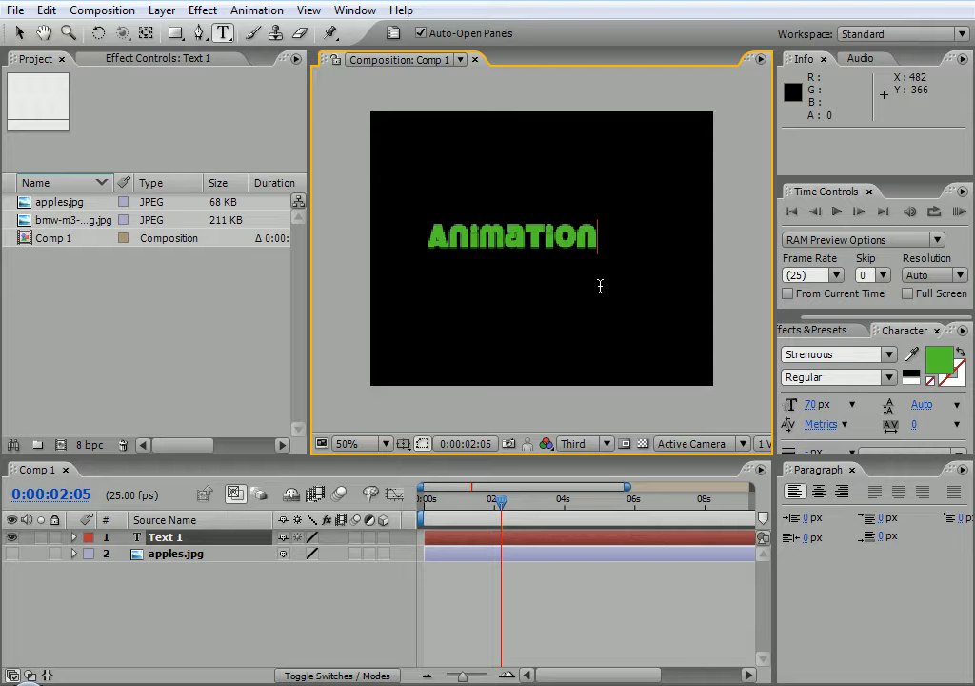
Step: Set the composition's preview resolution to Full and reposition the Animation text near the middle of the frame
left_click(18, 33)
left_click_drag(571, 241, 578, 234)
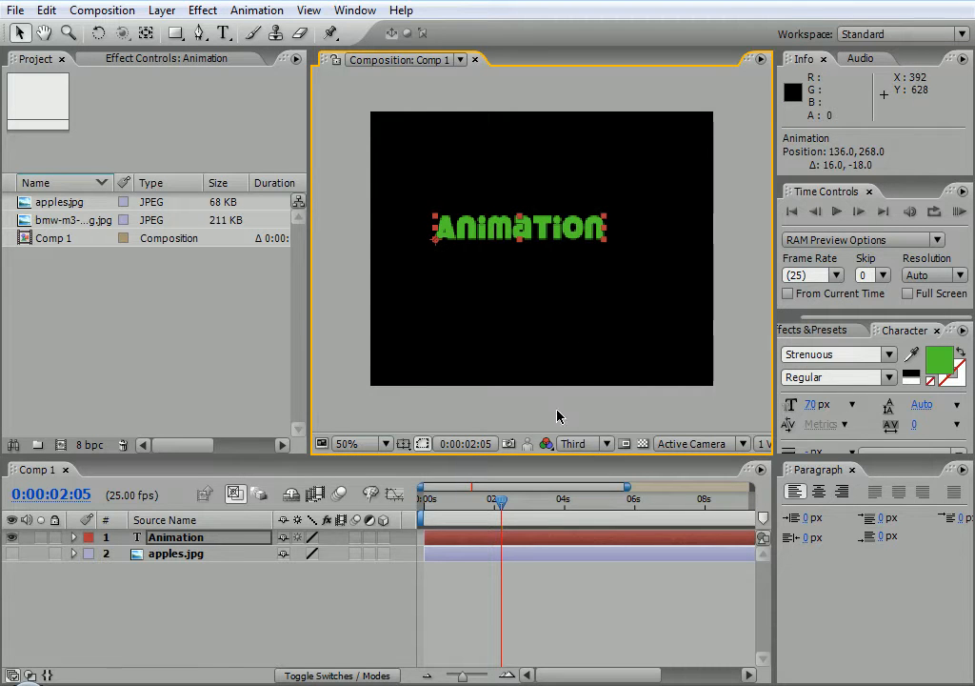
left_click(603, 445)
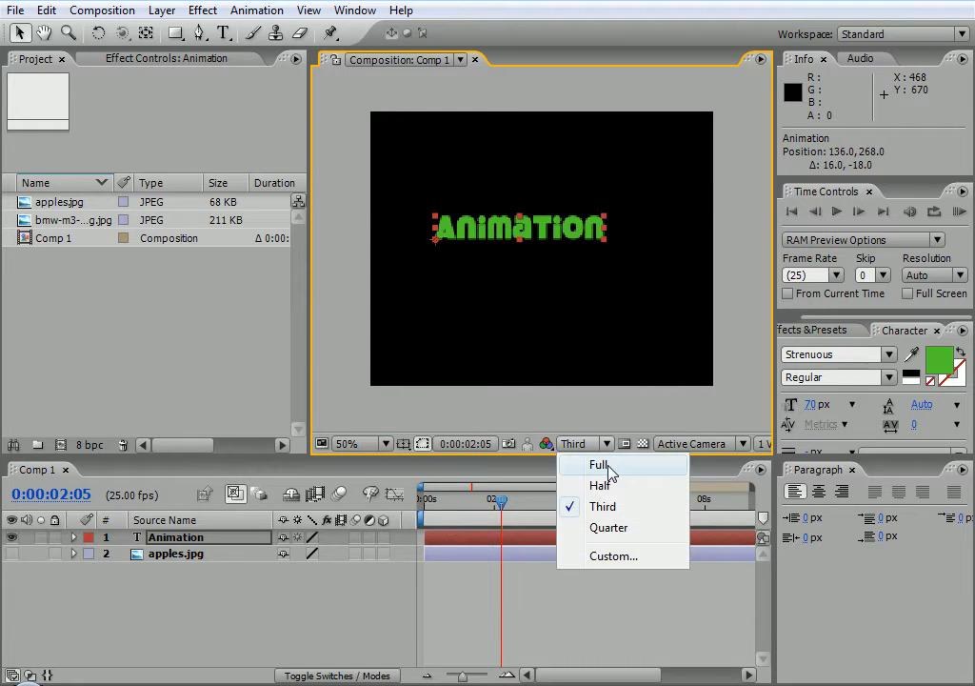
left_click(600, 465)
left_click(534, 255)
left_click_drag(534, 255, 548, 253)
key("slash")
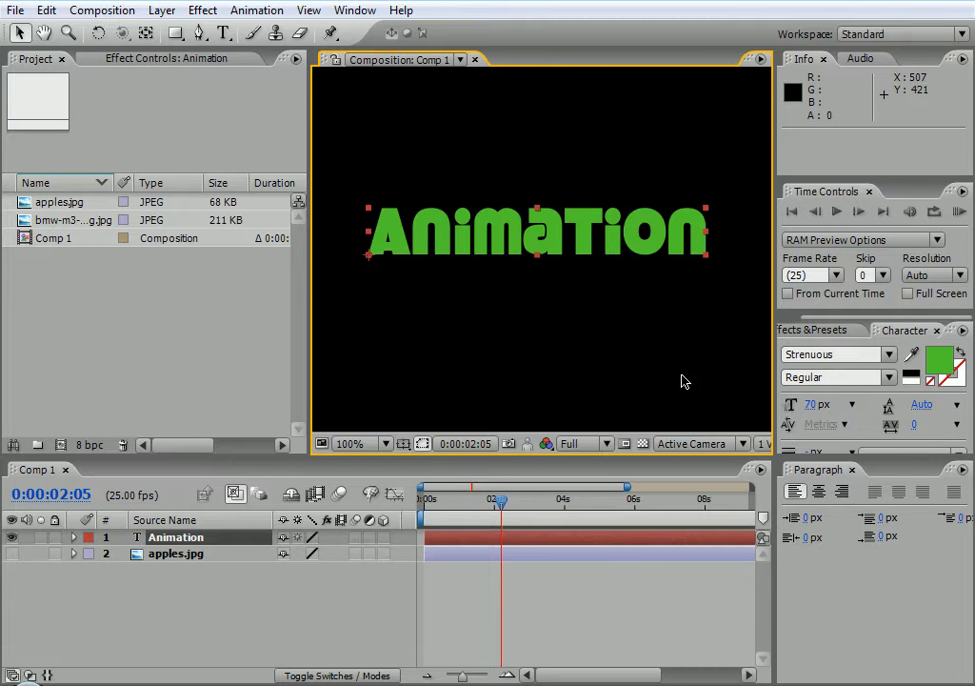
Step: Switch to Adobe Bridge and open the 3D Text folder inside the Text animation presets
key("alt+Tab")
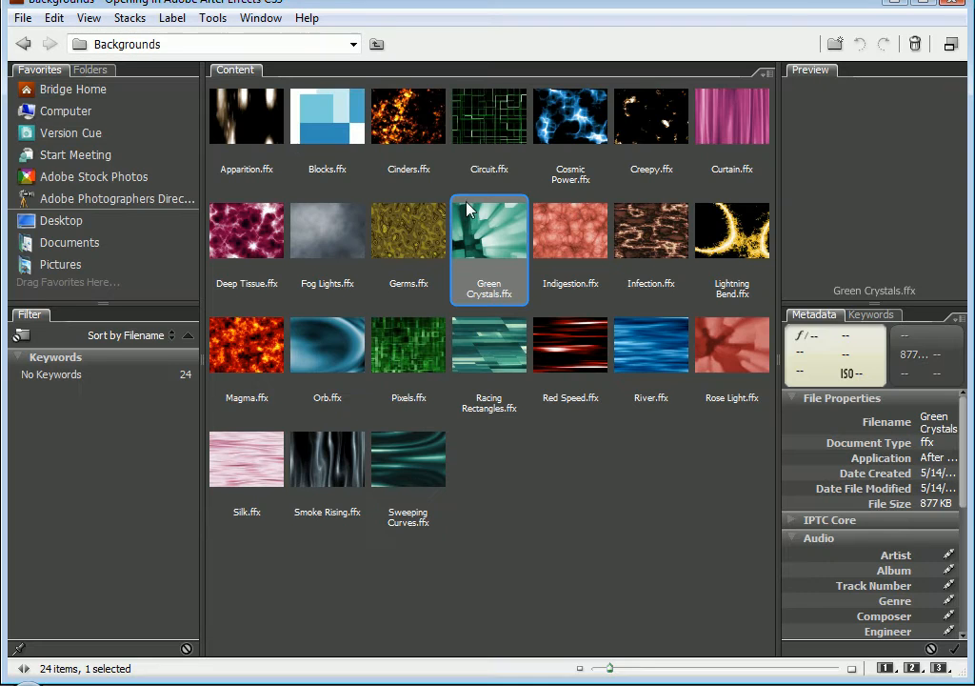
left_click(25, 43)
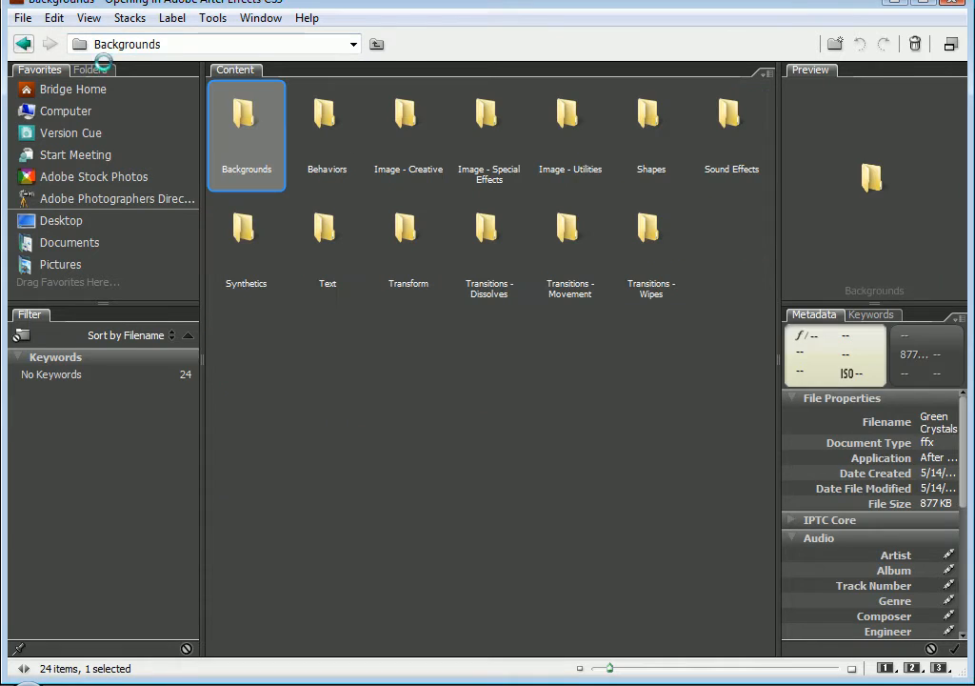
double_click(325, 233)
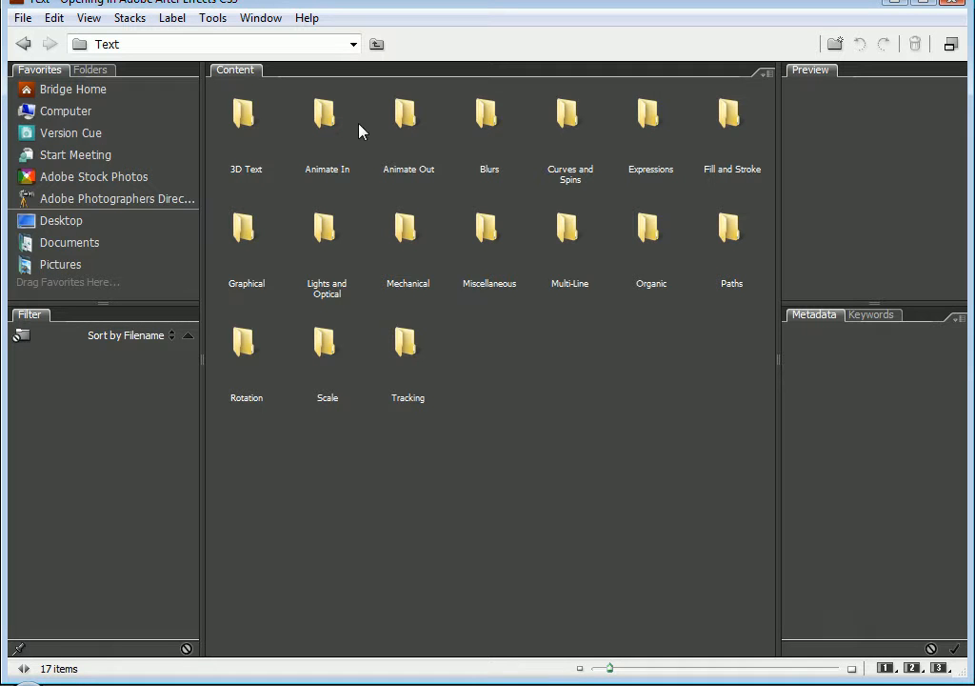
double_click(246, 116)
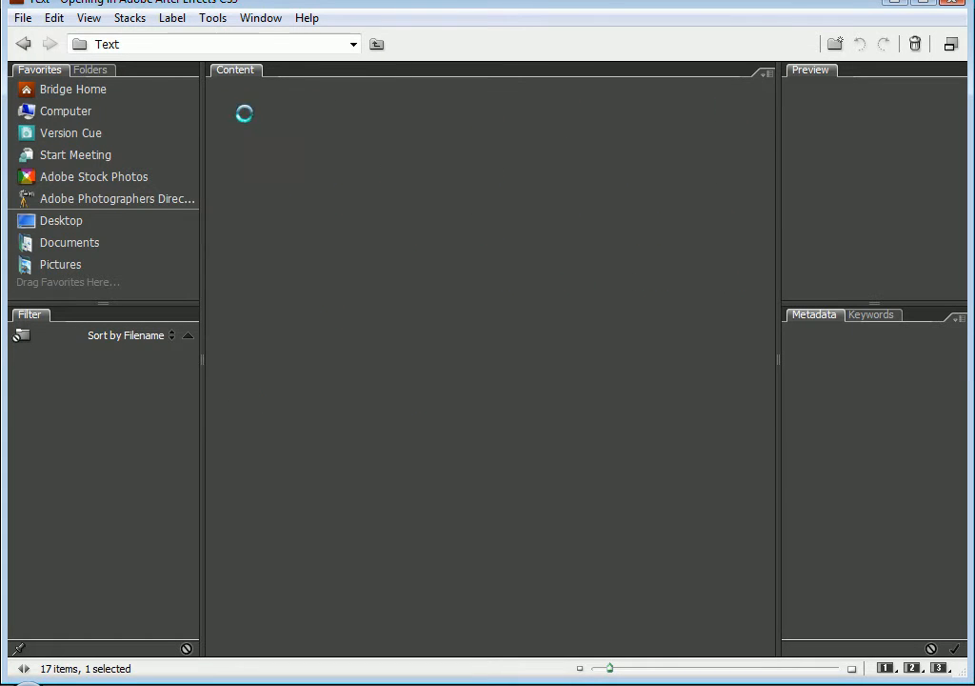
Step: Preview several 3D Text presets, including 3D Basic Position Z Cascade, 3D Basic Rotate X Cascade, 3D Tumble Words Forward and 3D Lines Zoom In
left_click(250, 131)
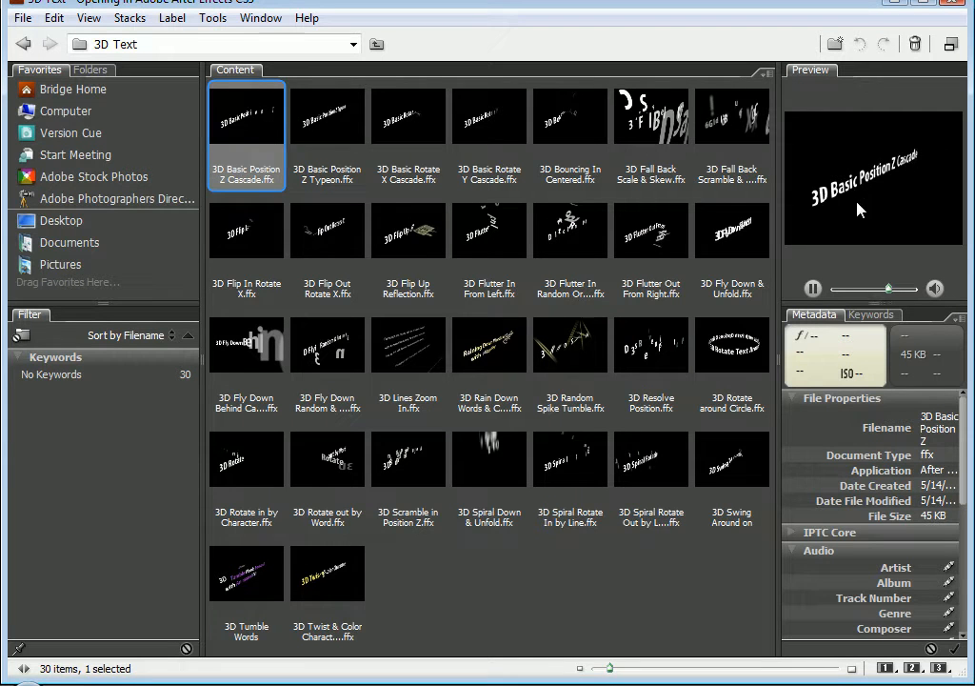
left_click(334, 138)
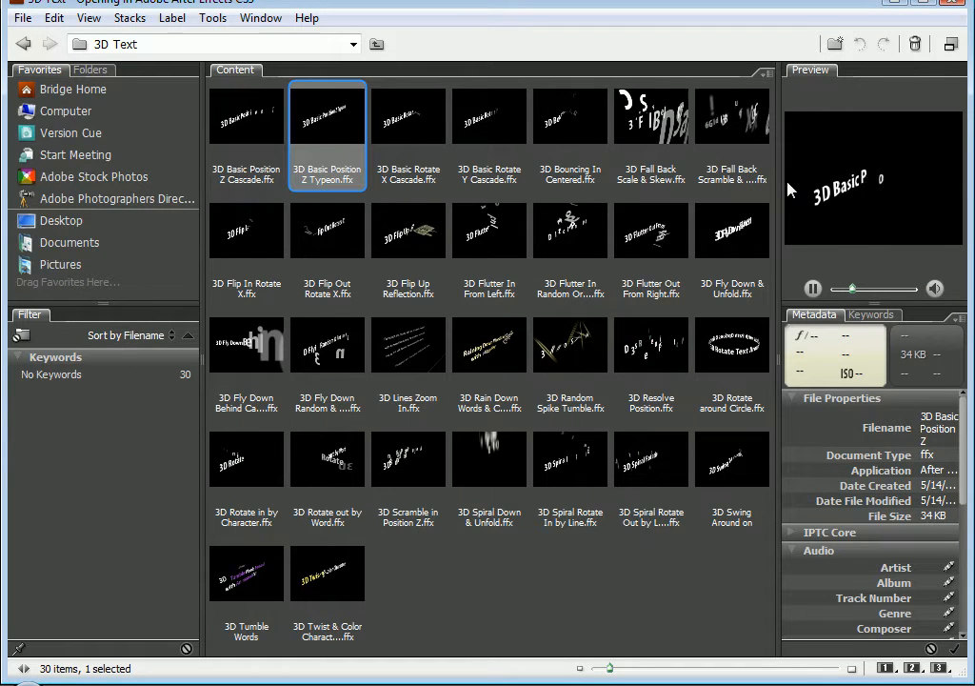
left_click(411, 133)
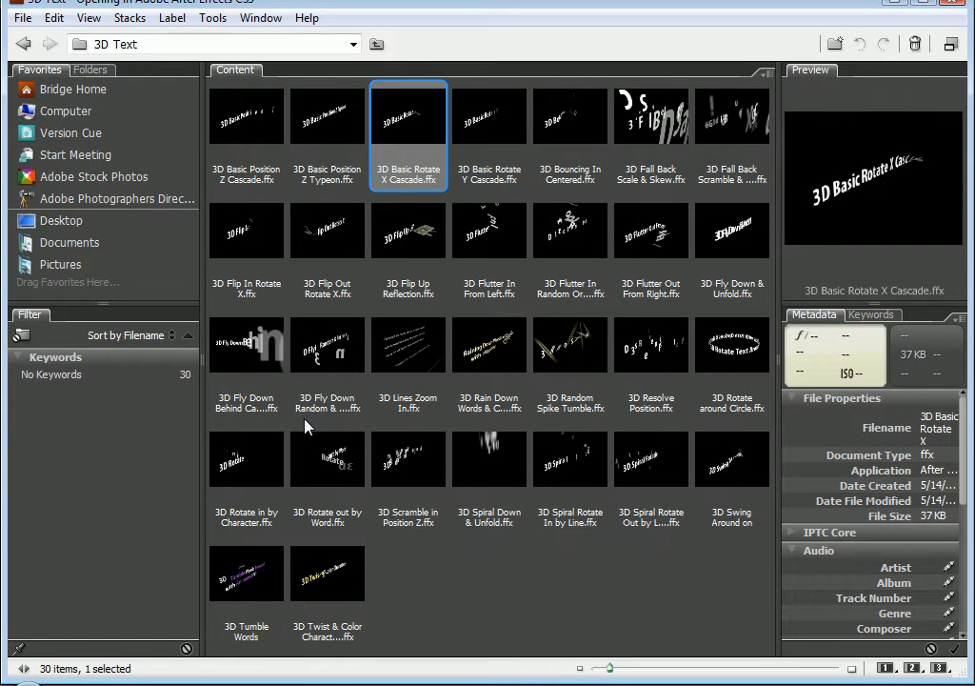
left_click(255, 571)
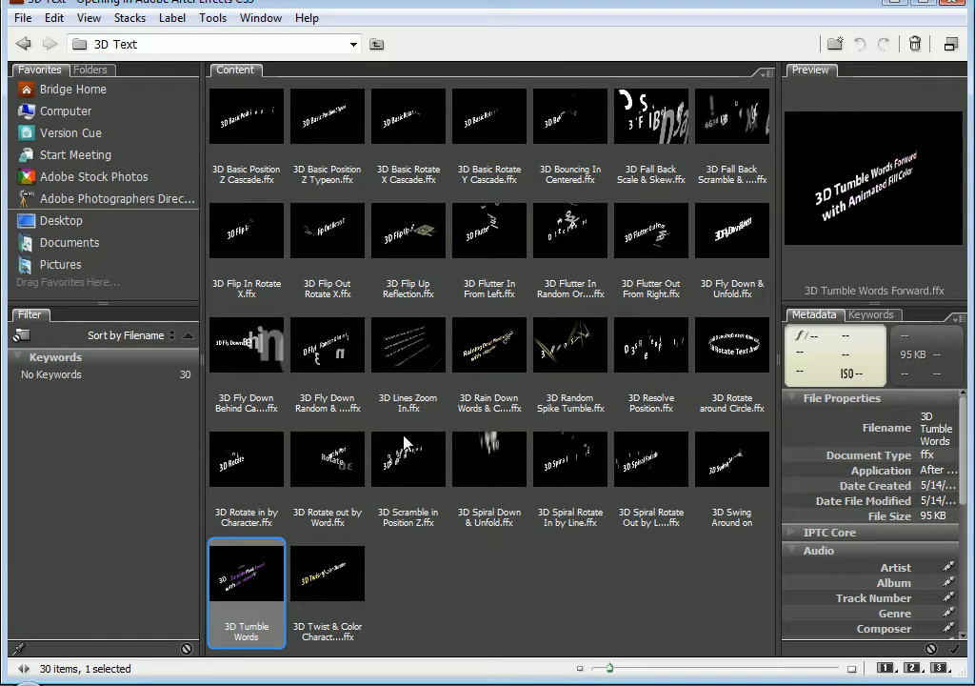
left_click(419, 338)
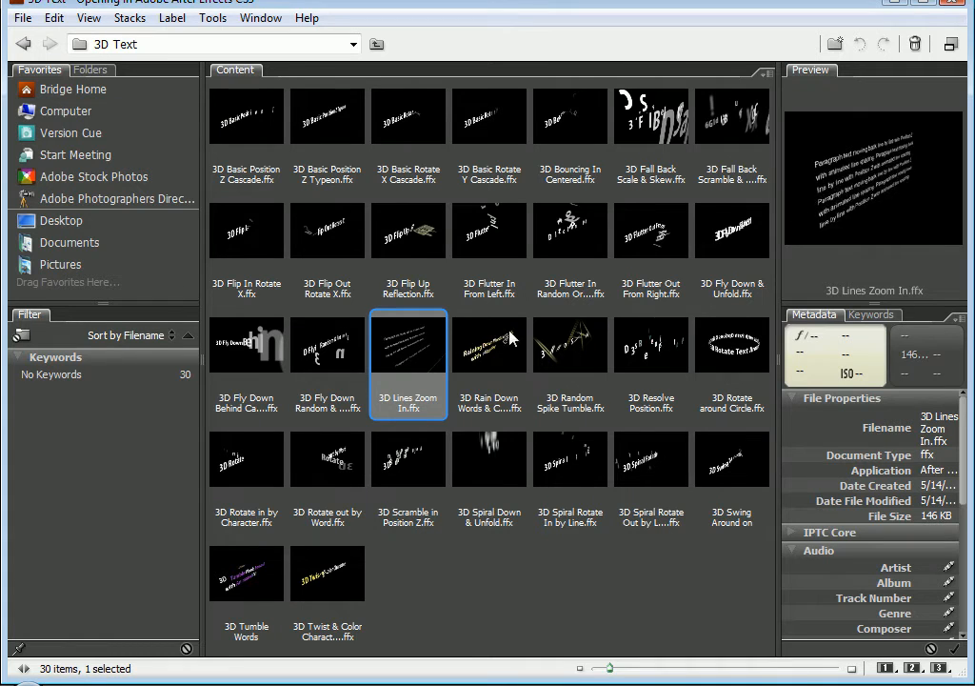
mouse_move(826, 221)
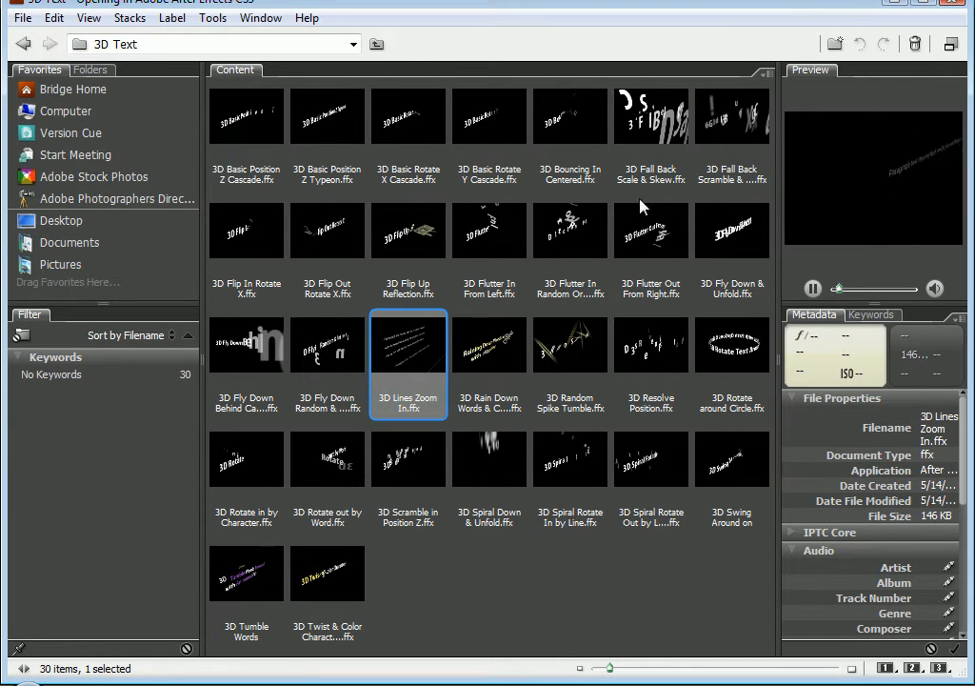
left_click(317, 127)
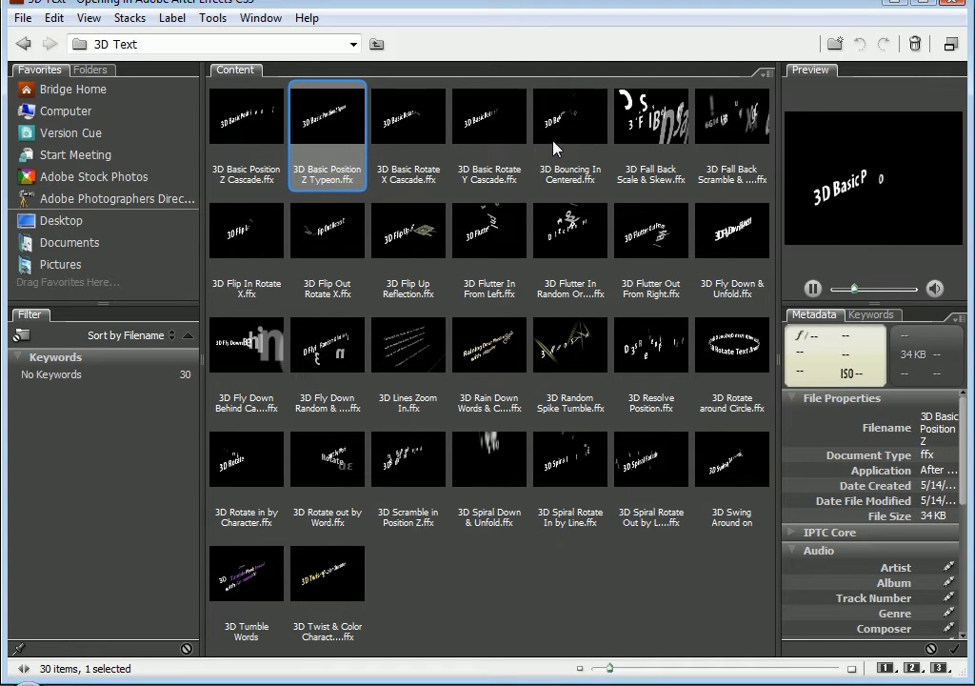
Step: Apply a 3D Text preset that brings the characters in one by one to the Animation layer, and play a RAM preview
left_click(539, 169)
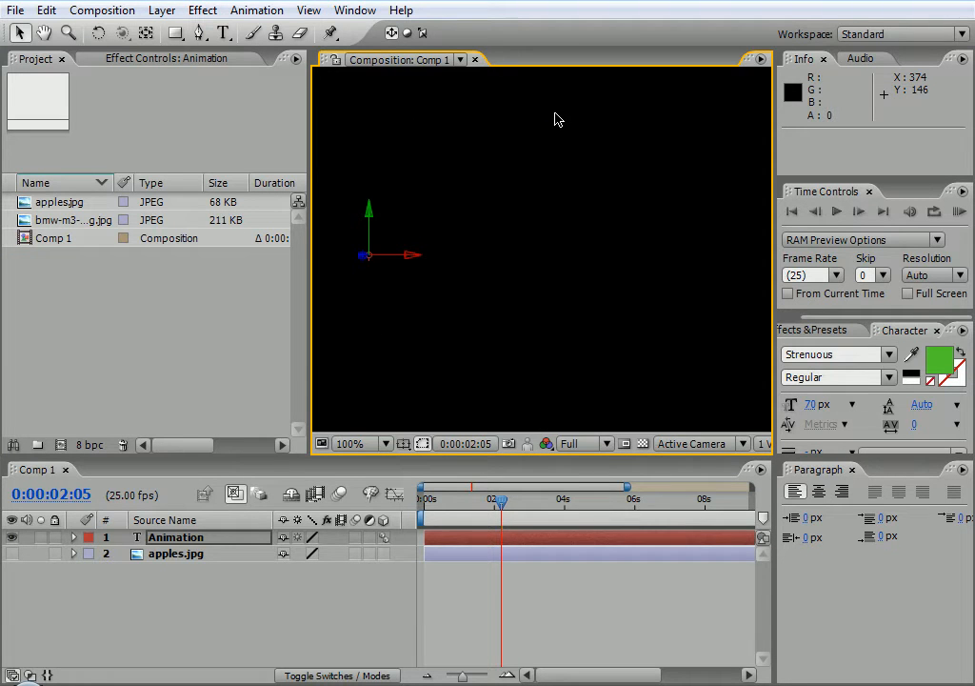
key("KP_0")
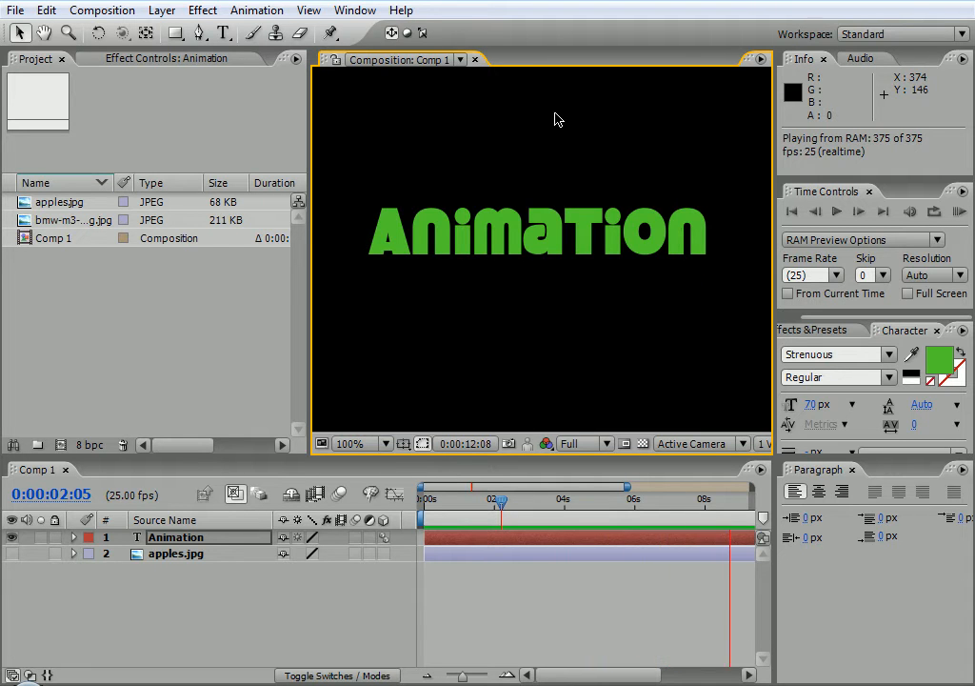
left_click(75, 539)
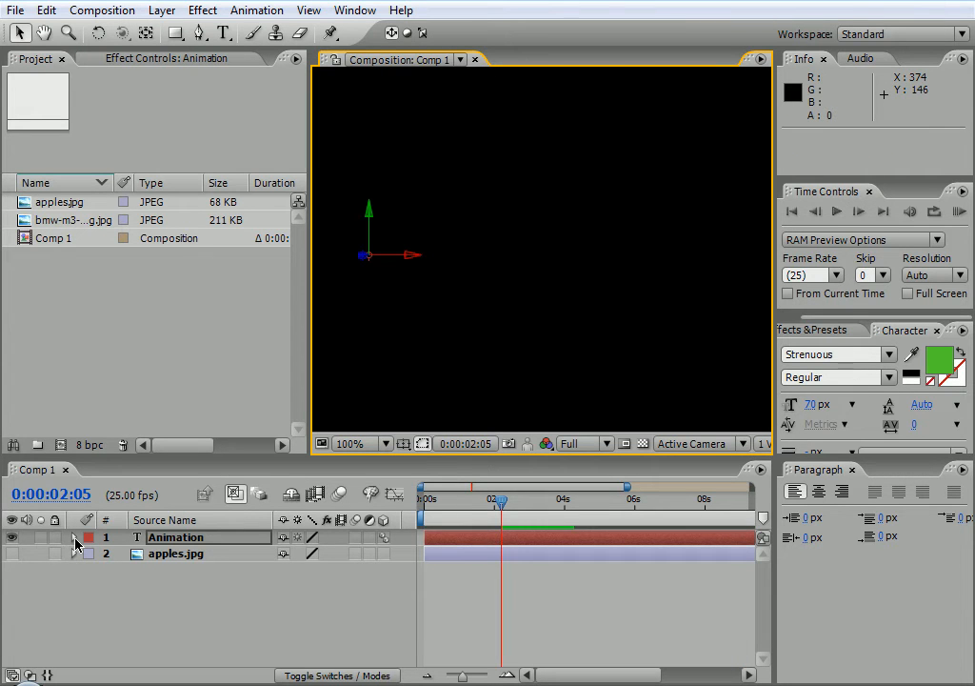
Step: Reveal the Animation layer's keyframes, extend the Grouping Alignment and Offset animations by moving their end keyframes about 3 seconds, and preview the slower motion
left_click(75, 539)
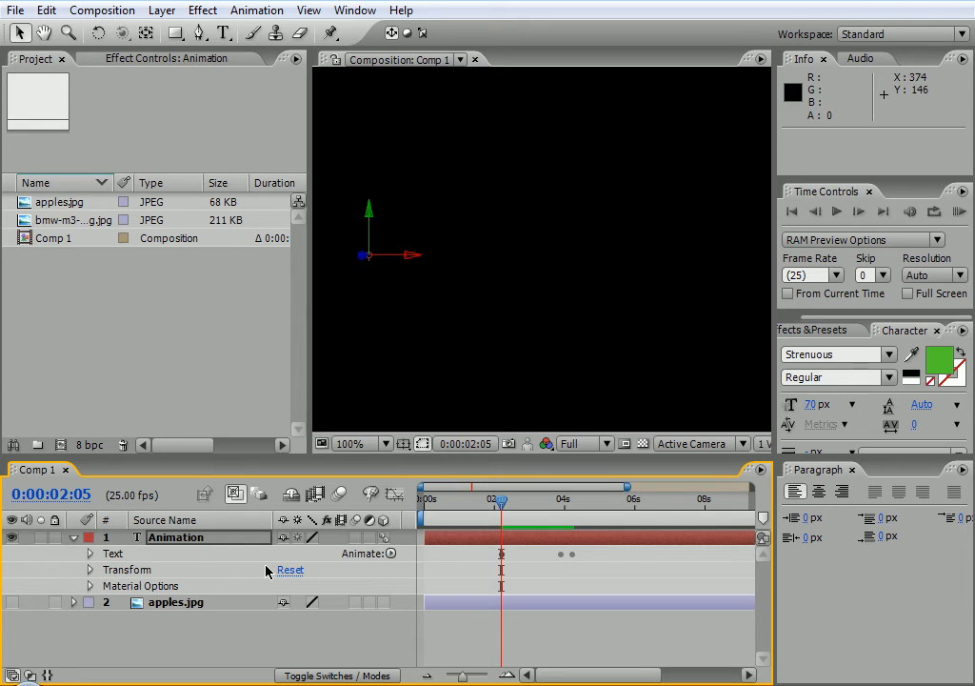
key("u")
left_click(486, 571)
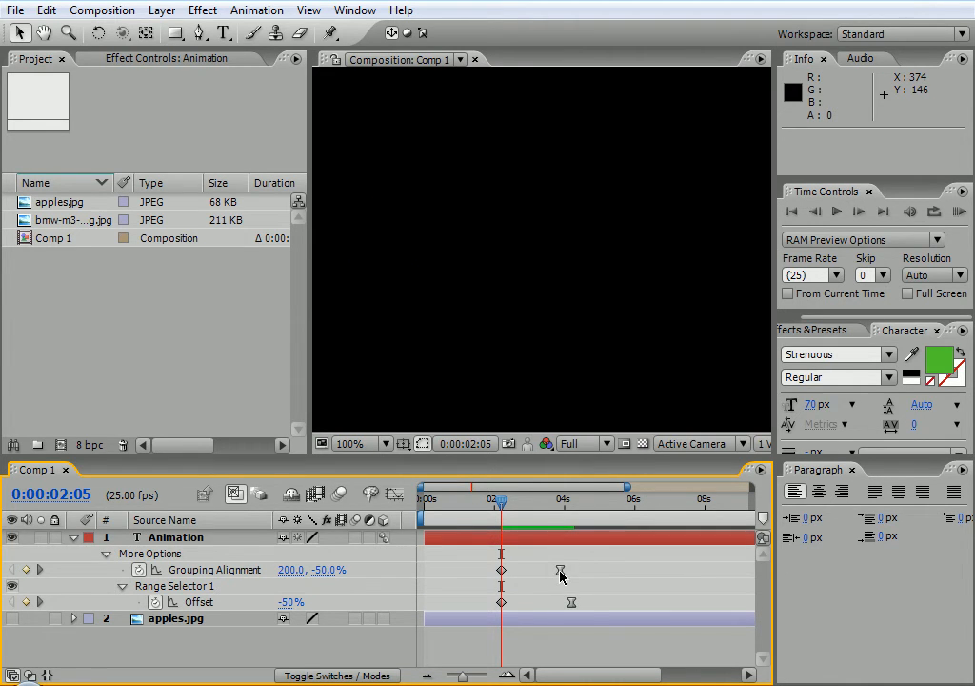
left_click_drag(557, 569, 677, 603)
key("KP_0")
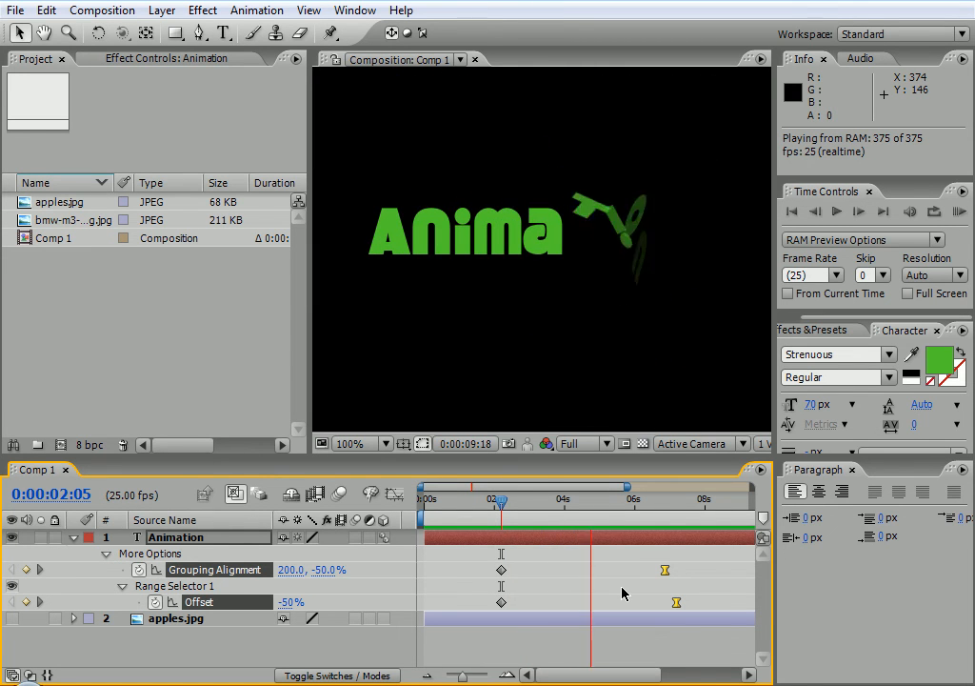
key("space")
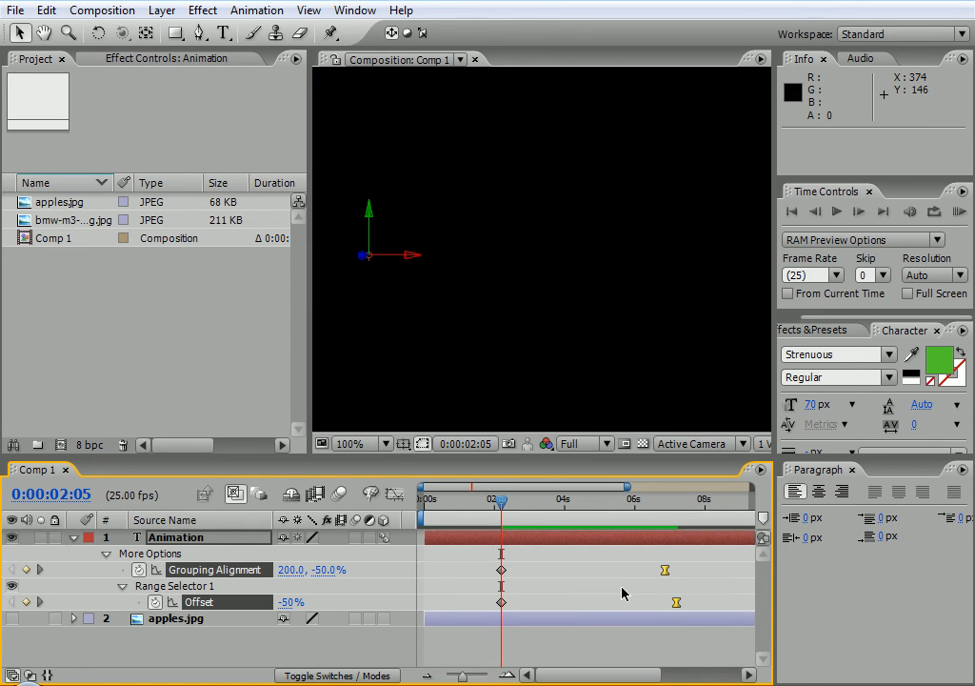